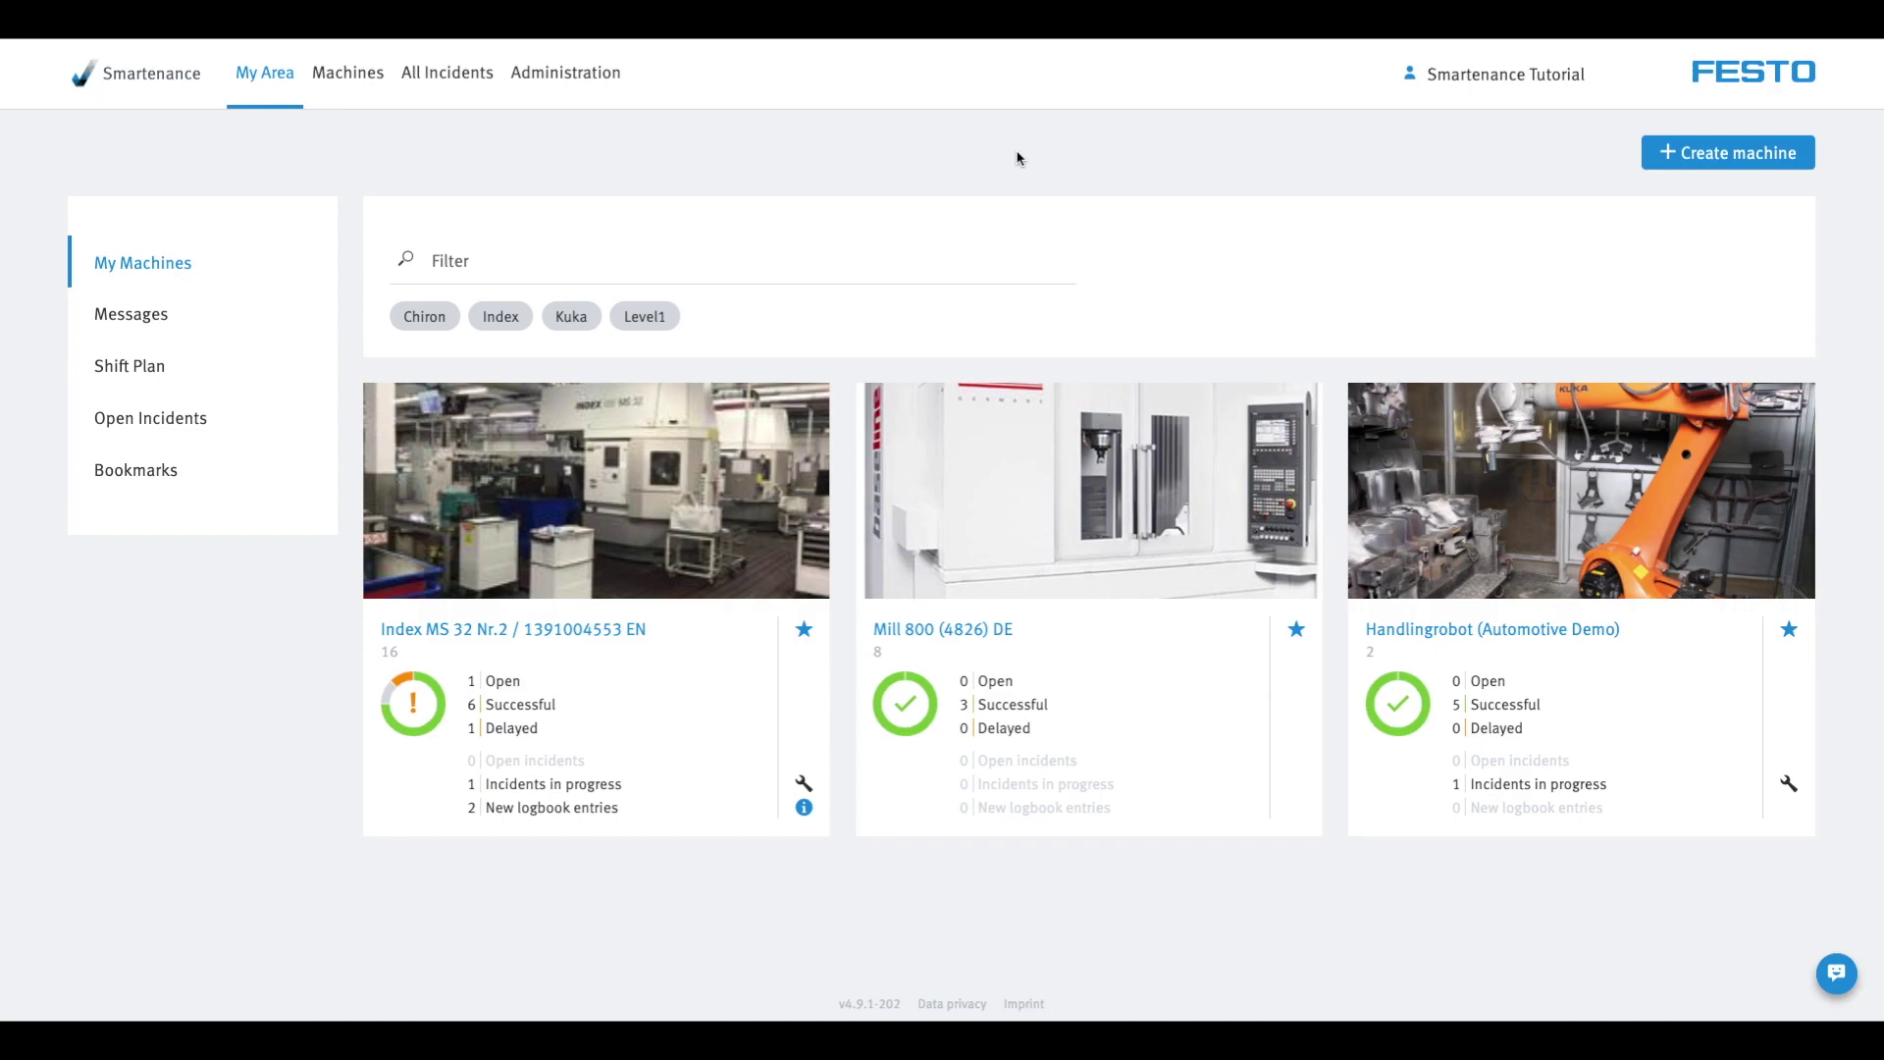
Start a new incident report for the Index MS 32 Nr.2 machine with the summary "The plant stands still".
click(800, 469)
click(231, 848)
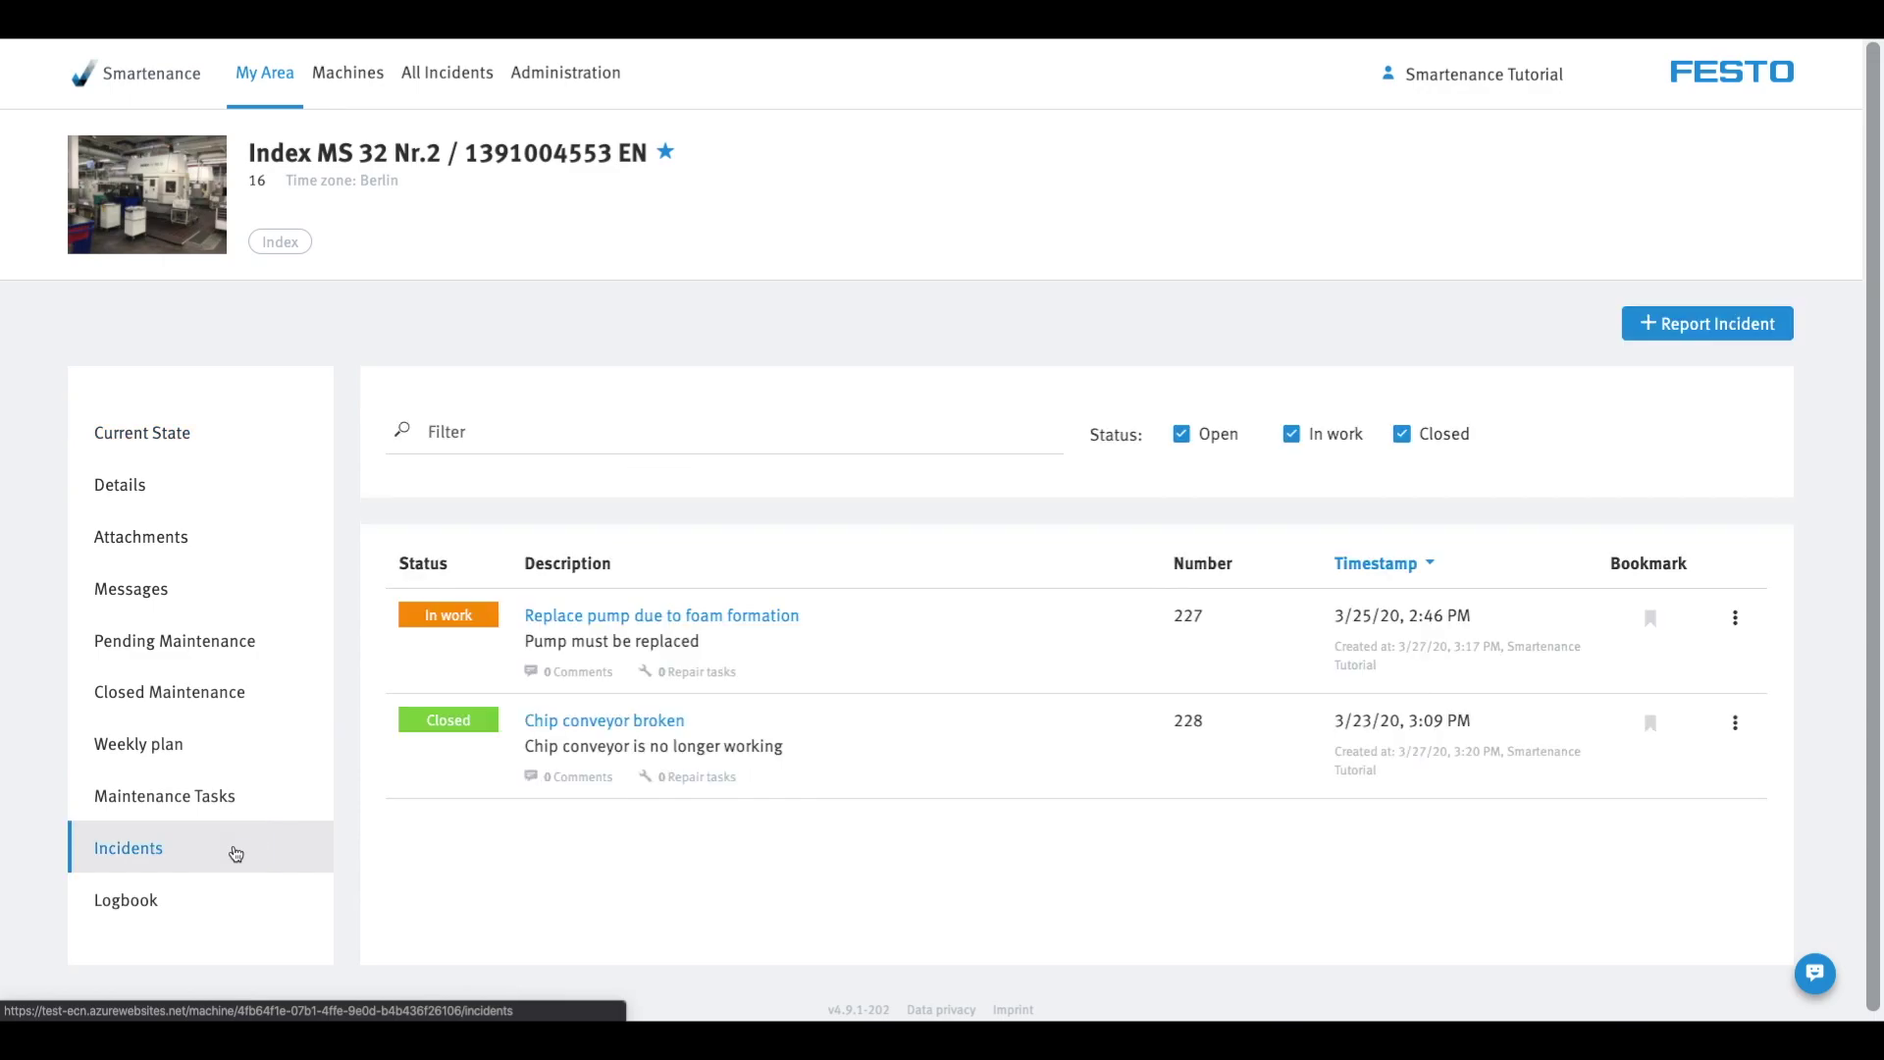
click(1654, 324)
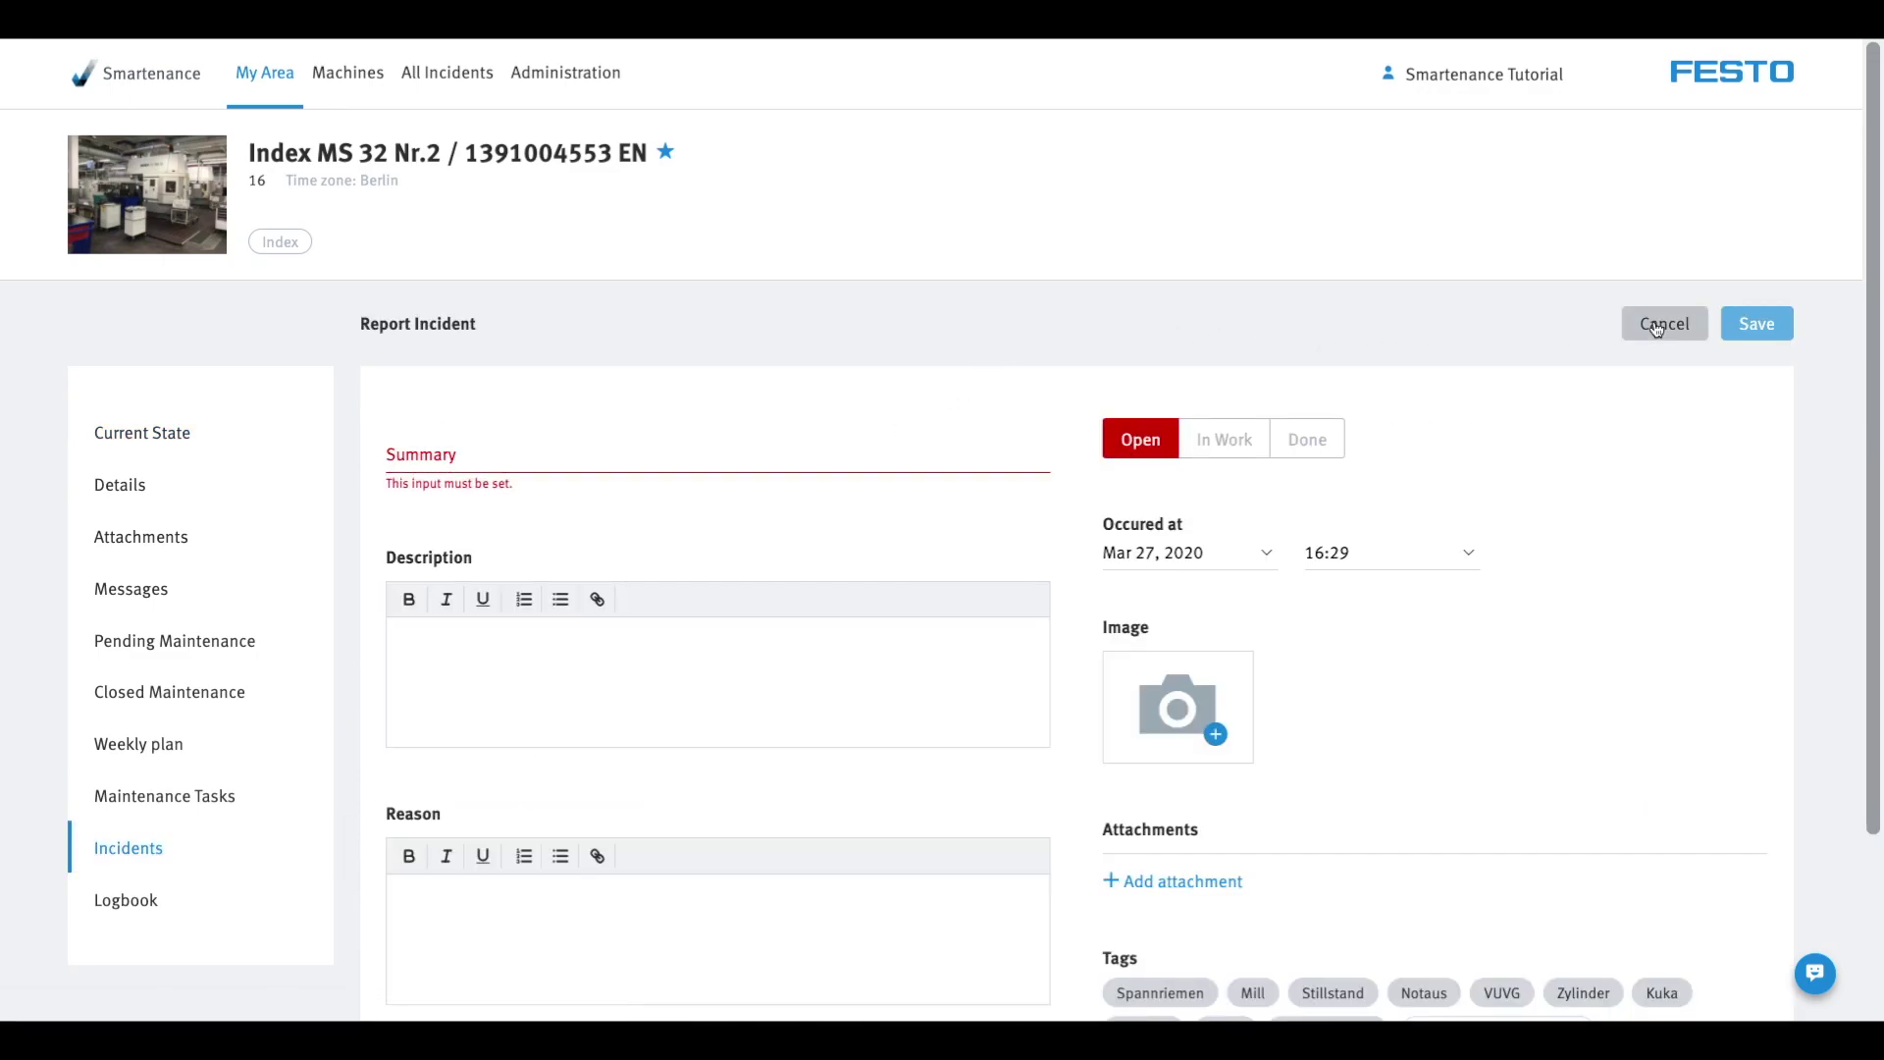
scroll(1466, 452, down, 1)
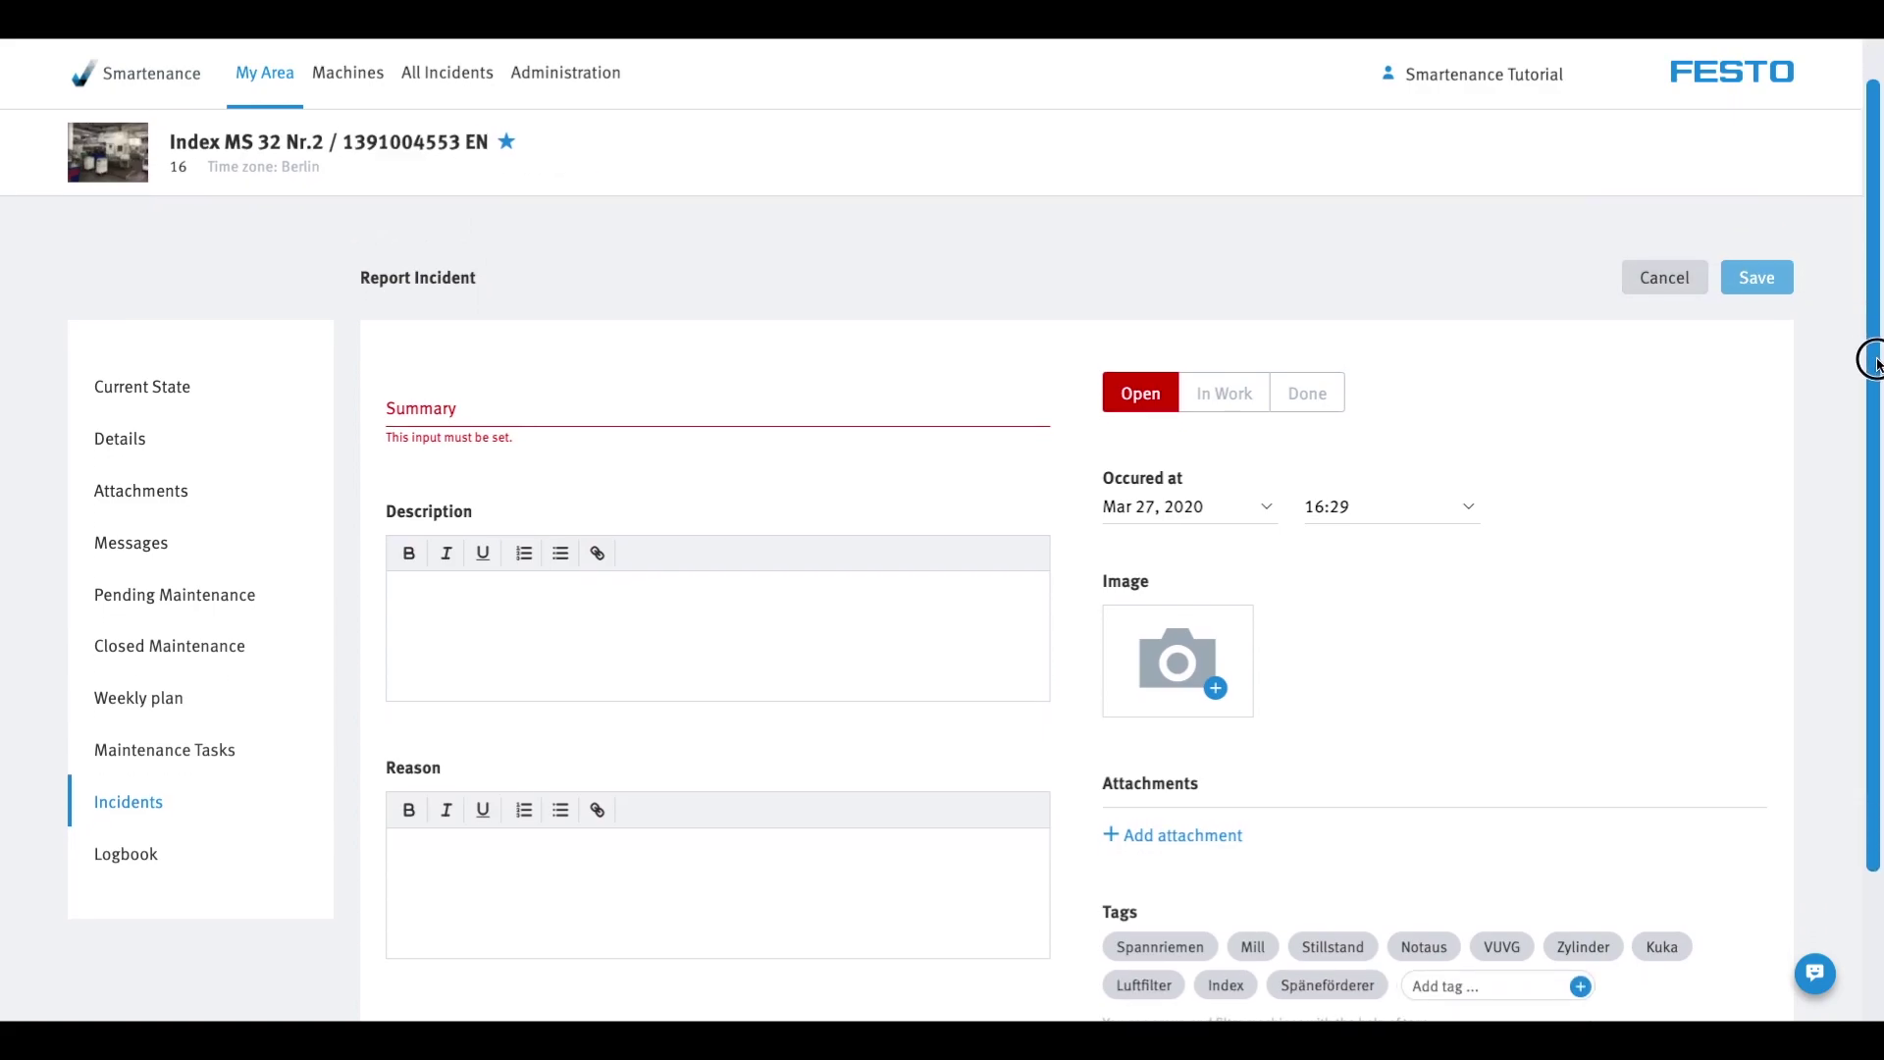
click(715, 350)
text(The plant stands still)
Enter the description "The plant is currently at a stillstand." and the reason "The pneumatic cylinder on the right side of the bucket is defective.".
click(820, 517)
text(The plant is currently at a stillstand.)
click(898, 766)
text(The pneumatic cylinder on the right side of the bucket is defective.)
Add the pneumatic cylinder image and attach multi spindle lathe.pdf to the incident report.
click(1162, 613)
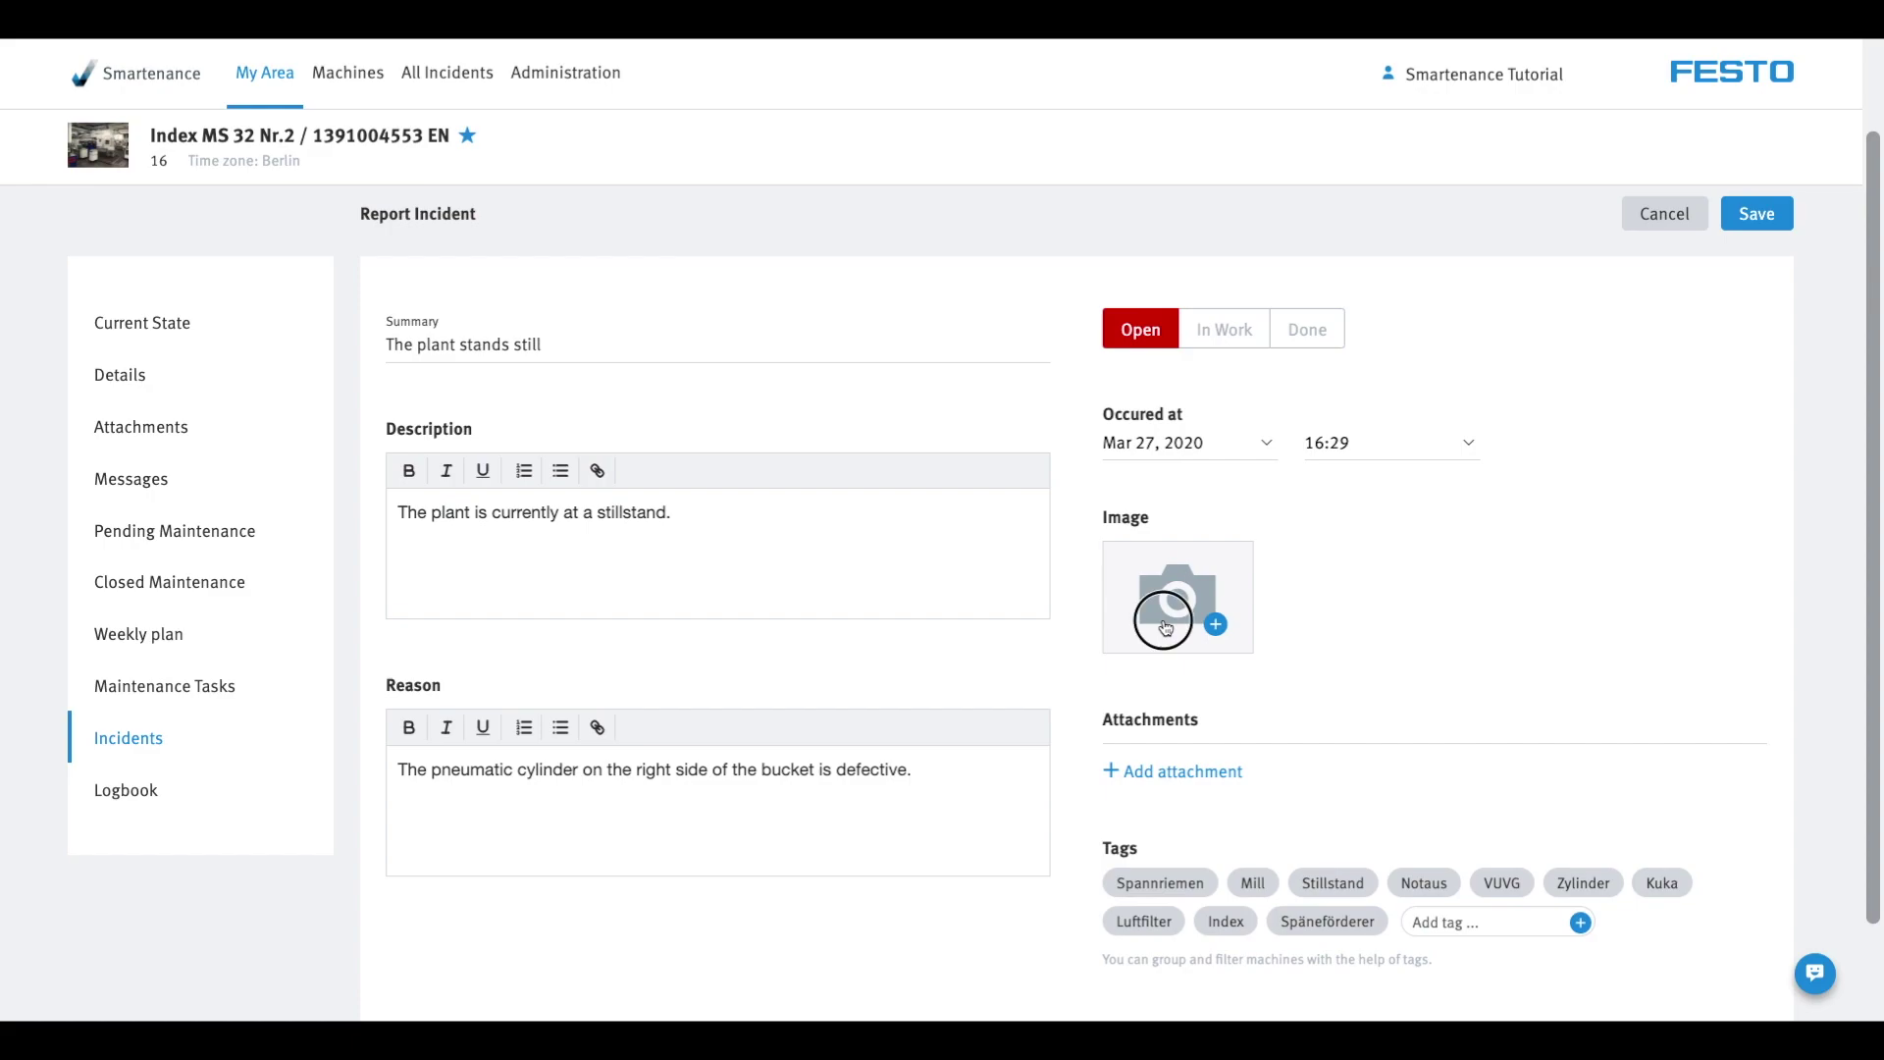
click(1227, 775)
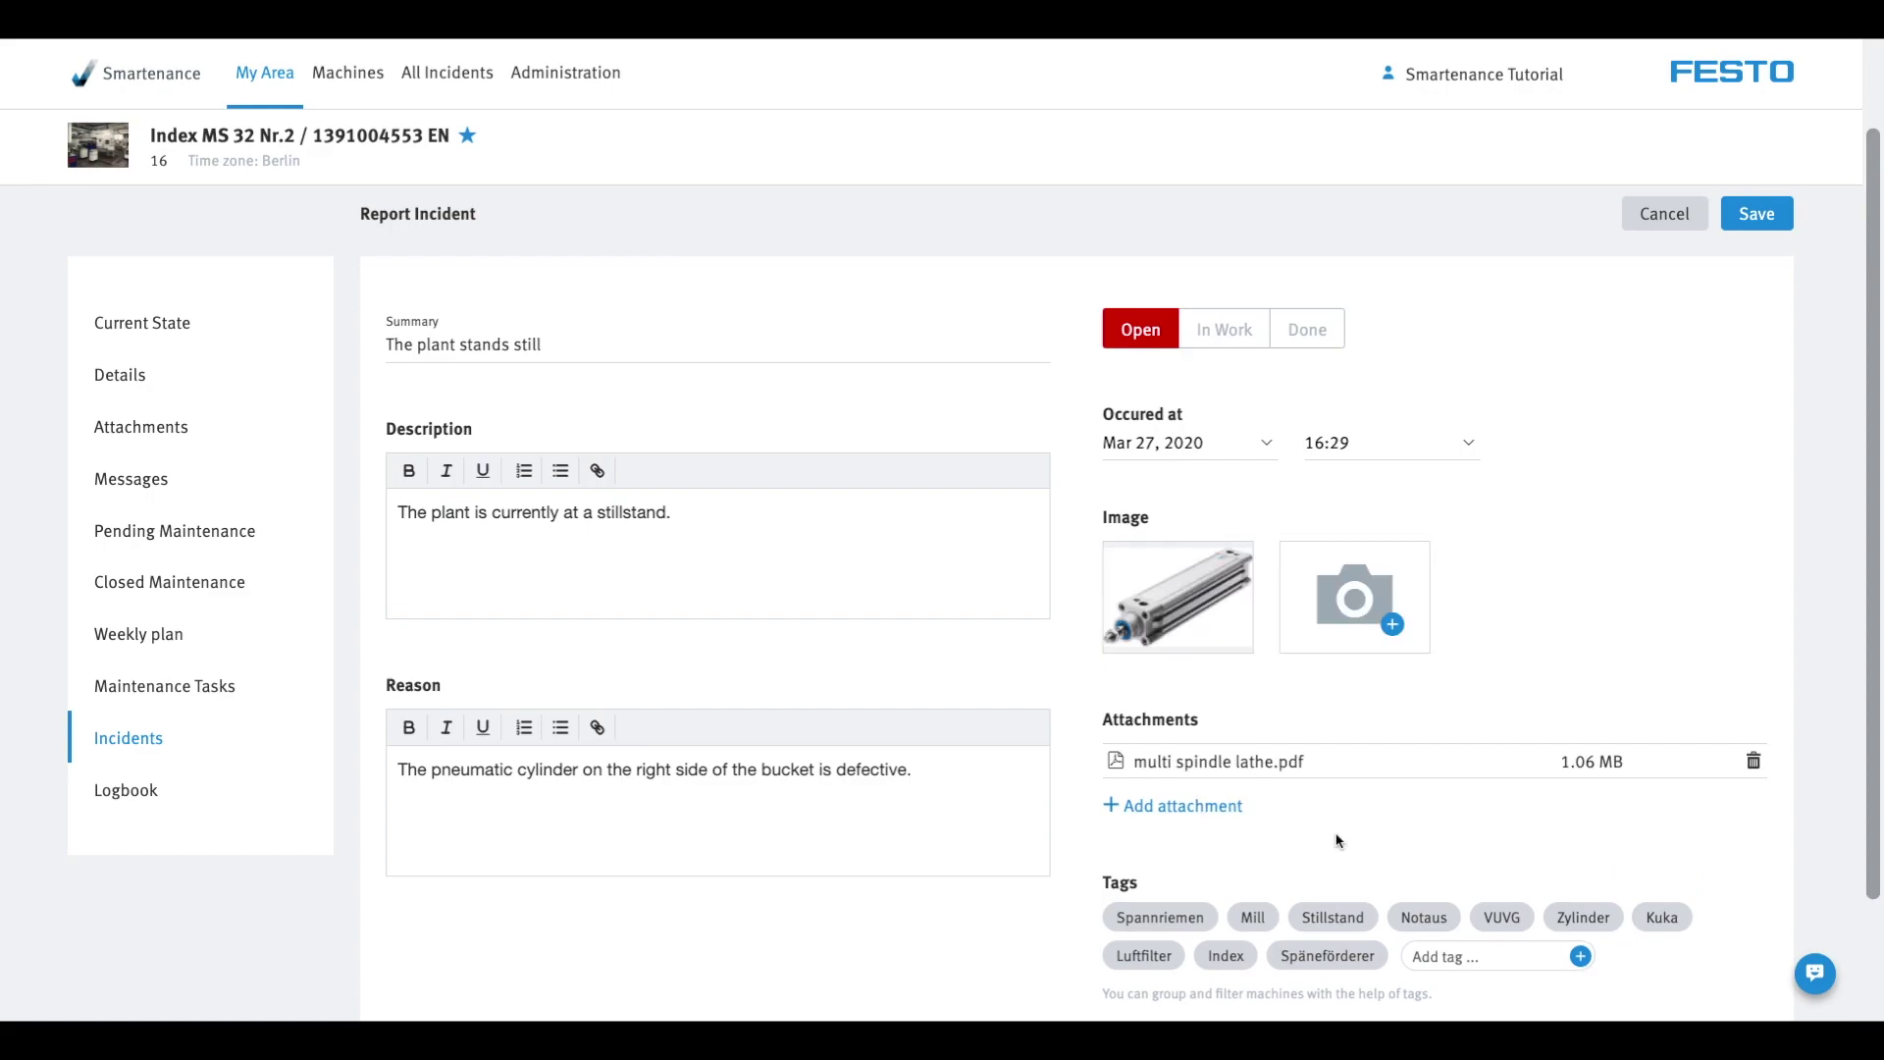
Add the custom tags "standstill" and "cylinder" to the incident and save the report.
click(1456, 954)
text(standstill)
key(Return)
text(cylinder)
key(Return)
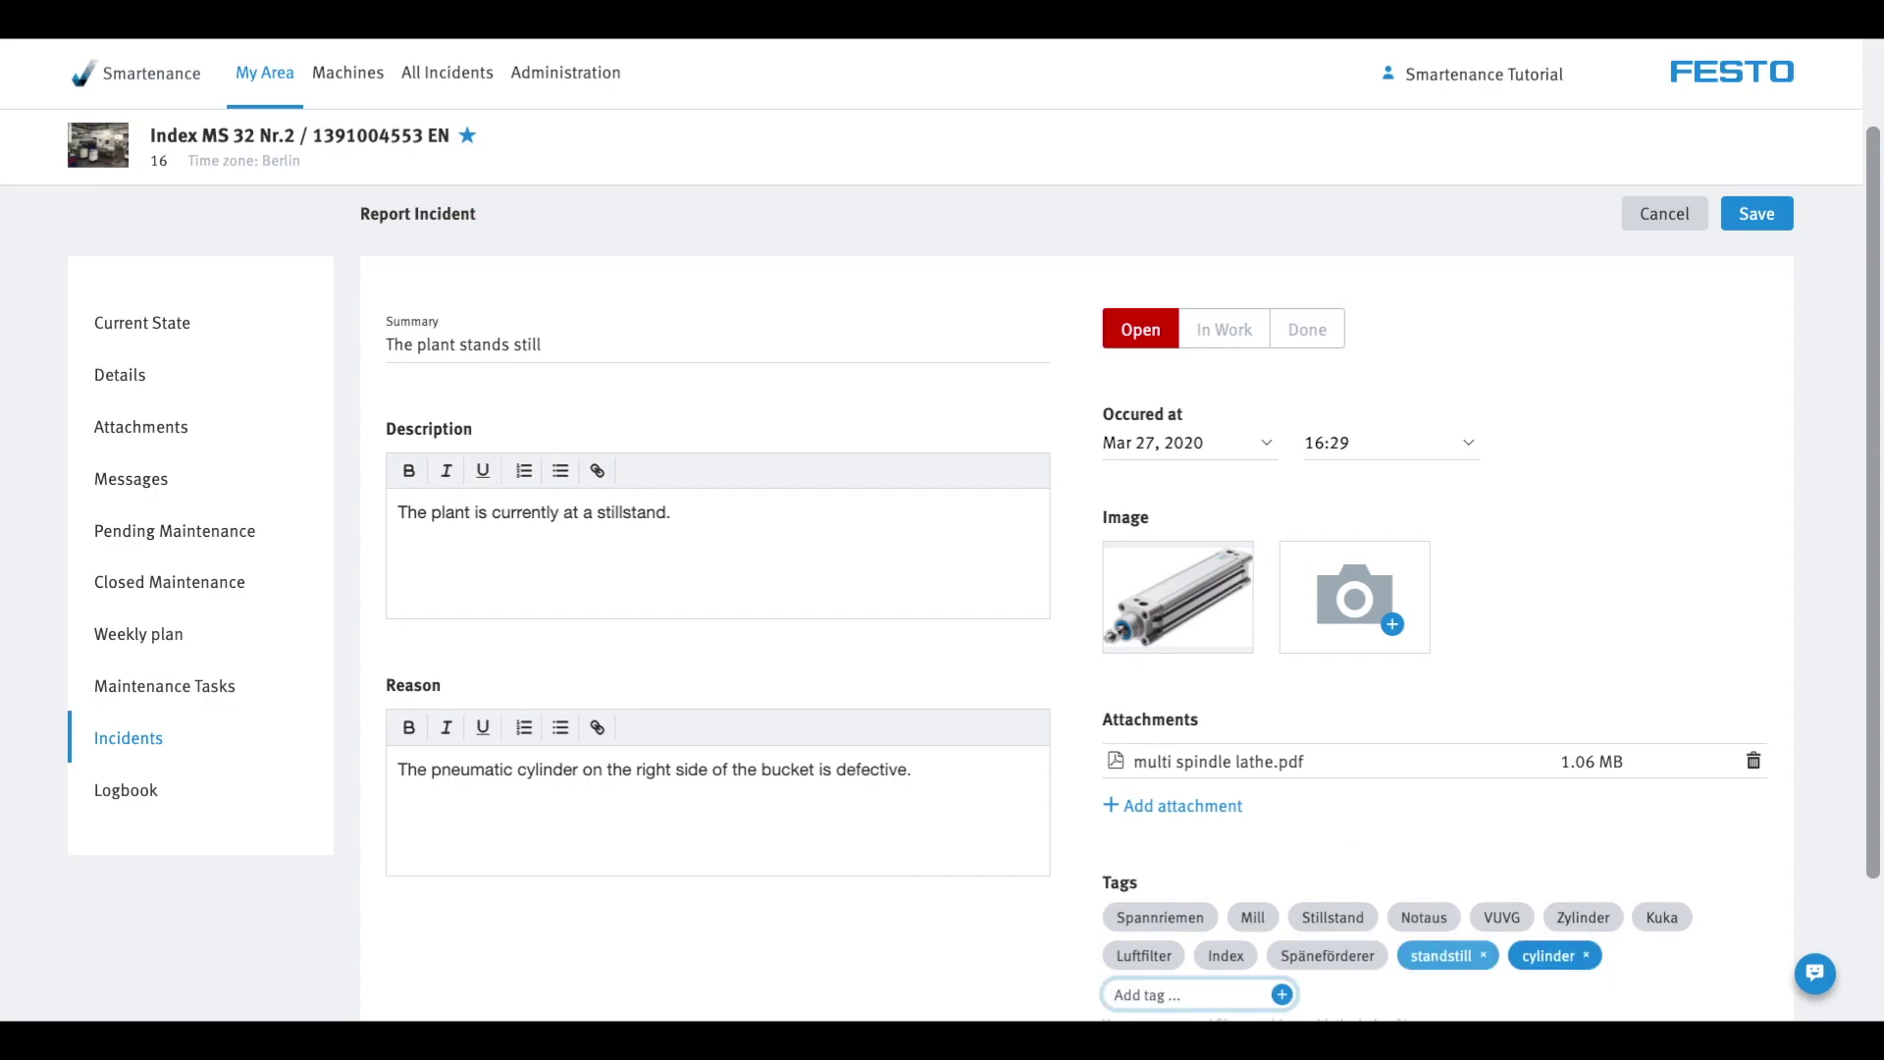
click(1756, 213)
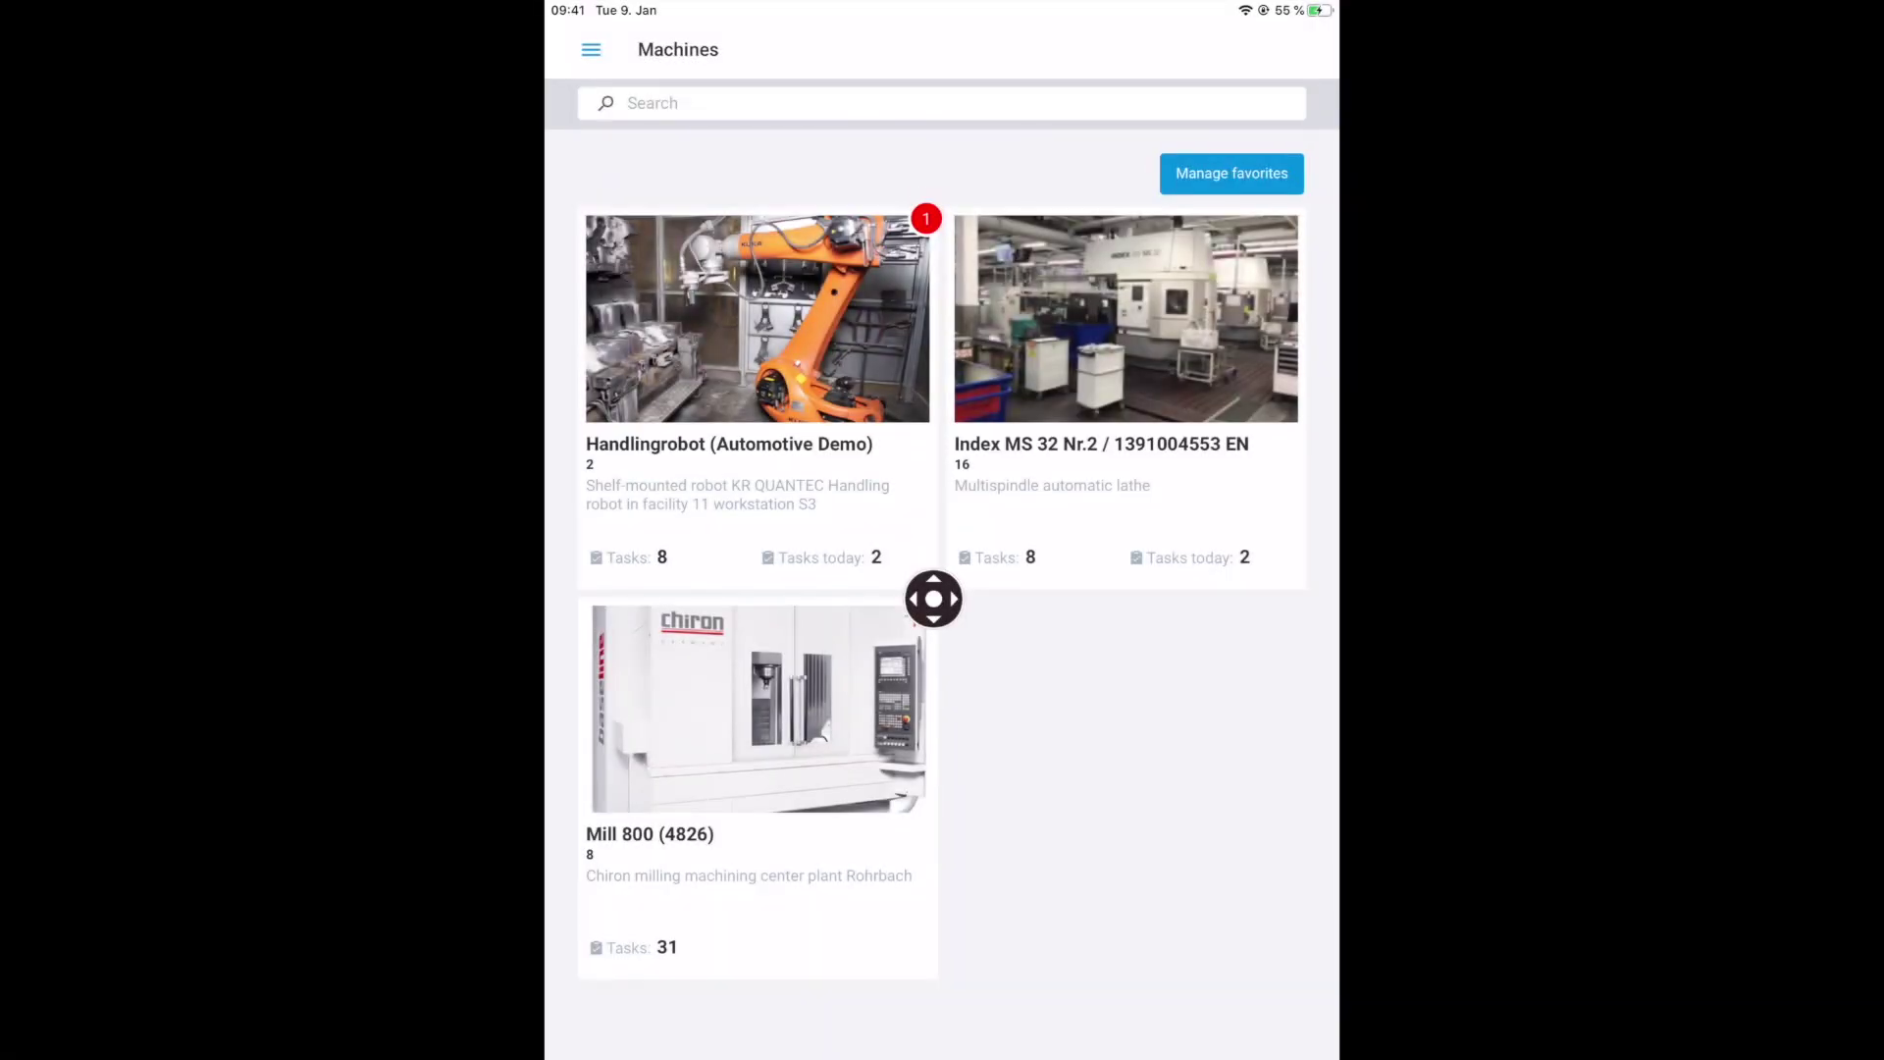
Switch to the mobile app and open the incident report form for the Index MS 32 Nr.2 machine.
click(1113, 330)
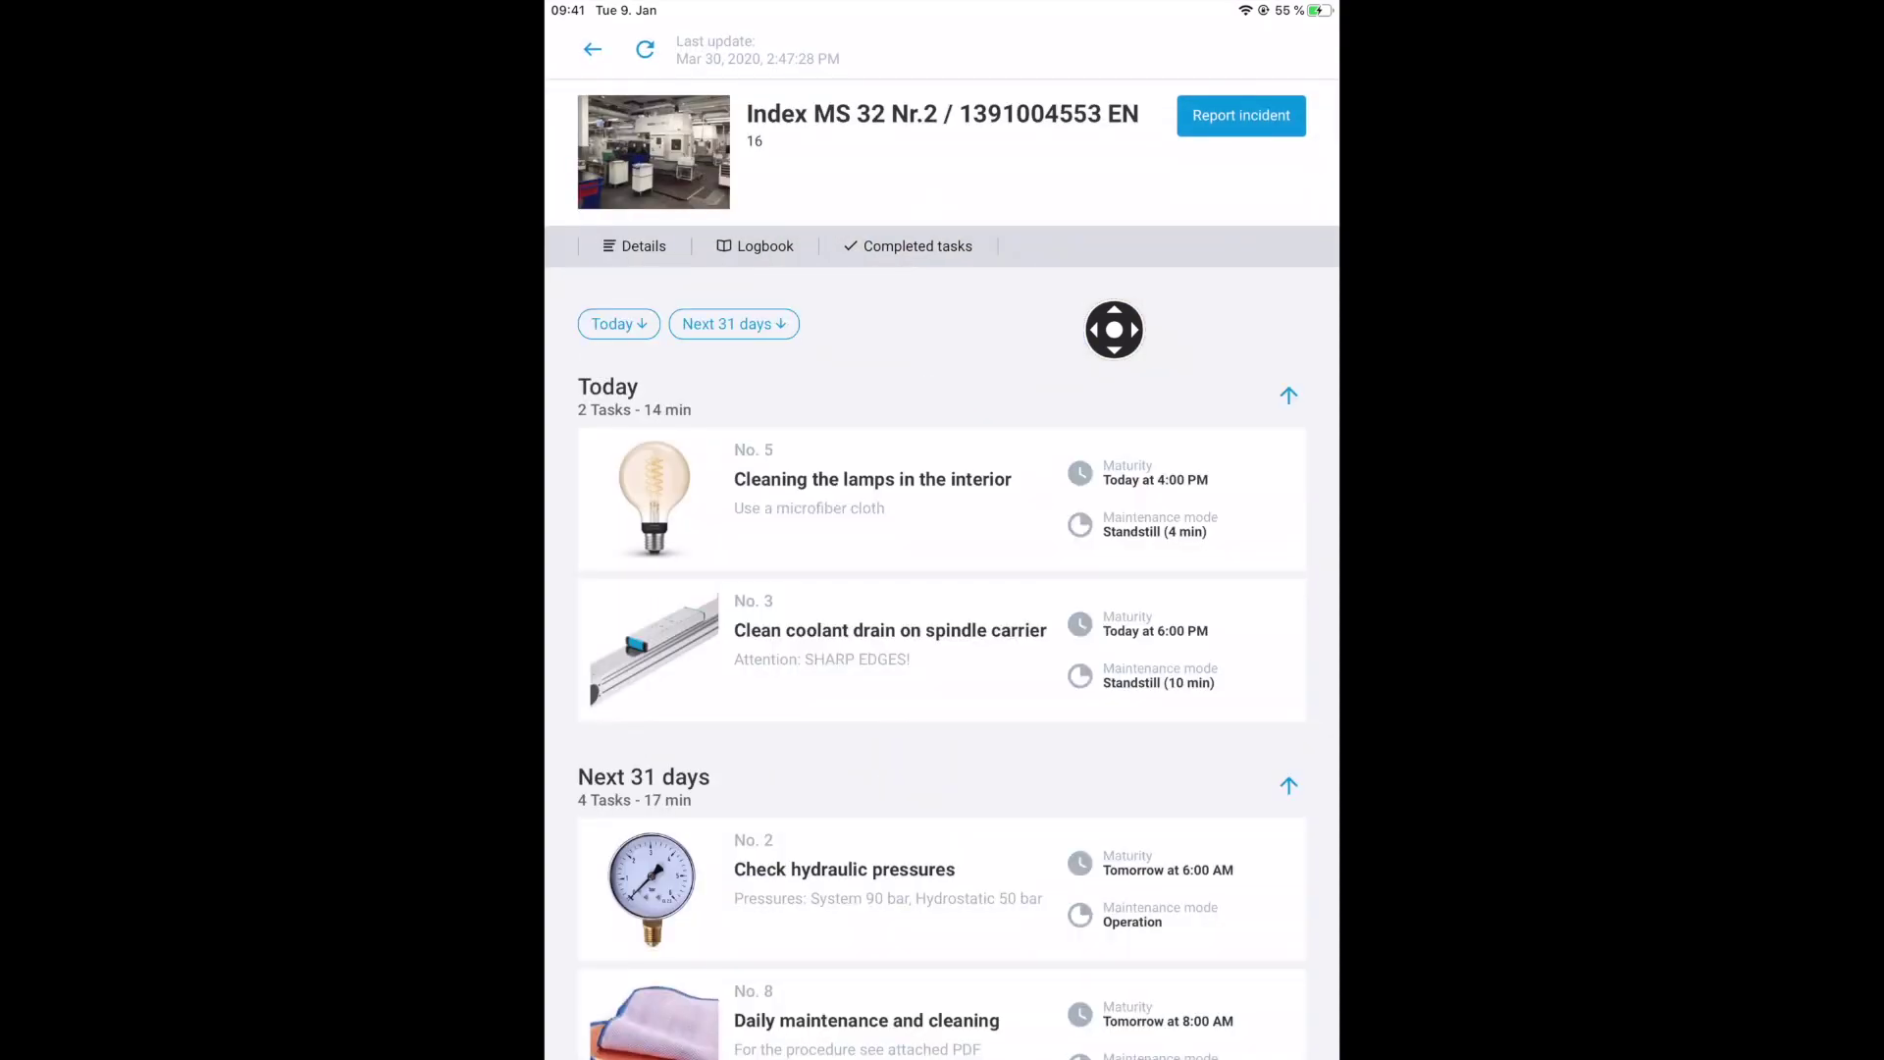
click(1196, 129)
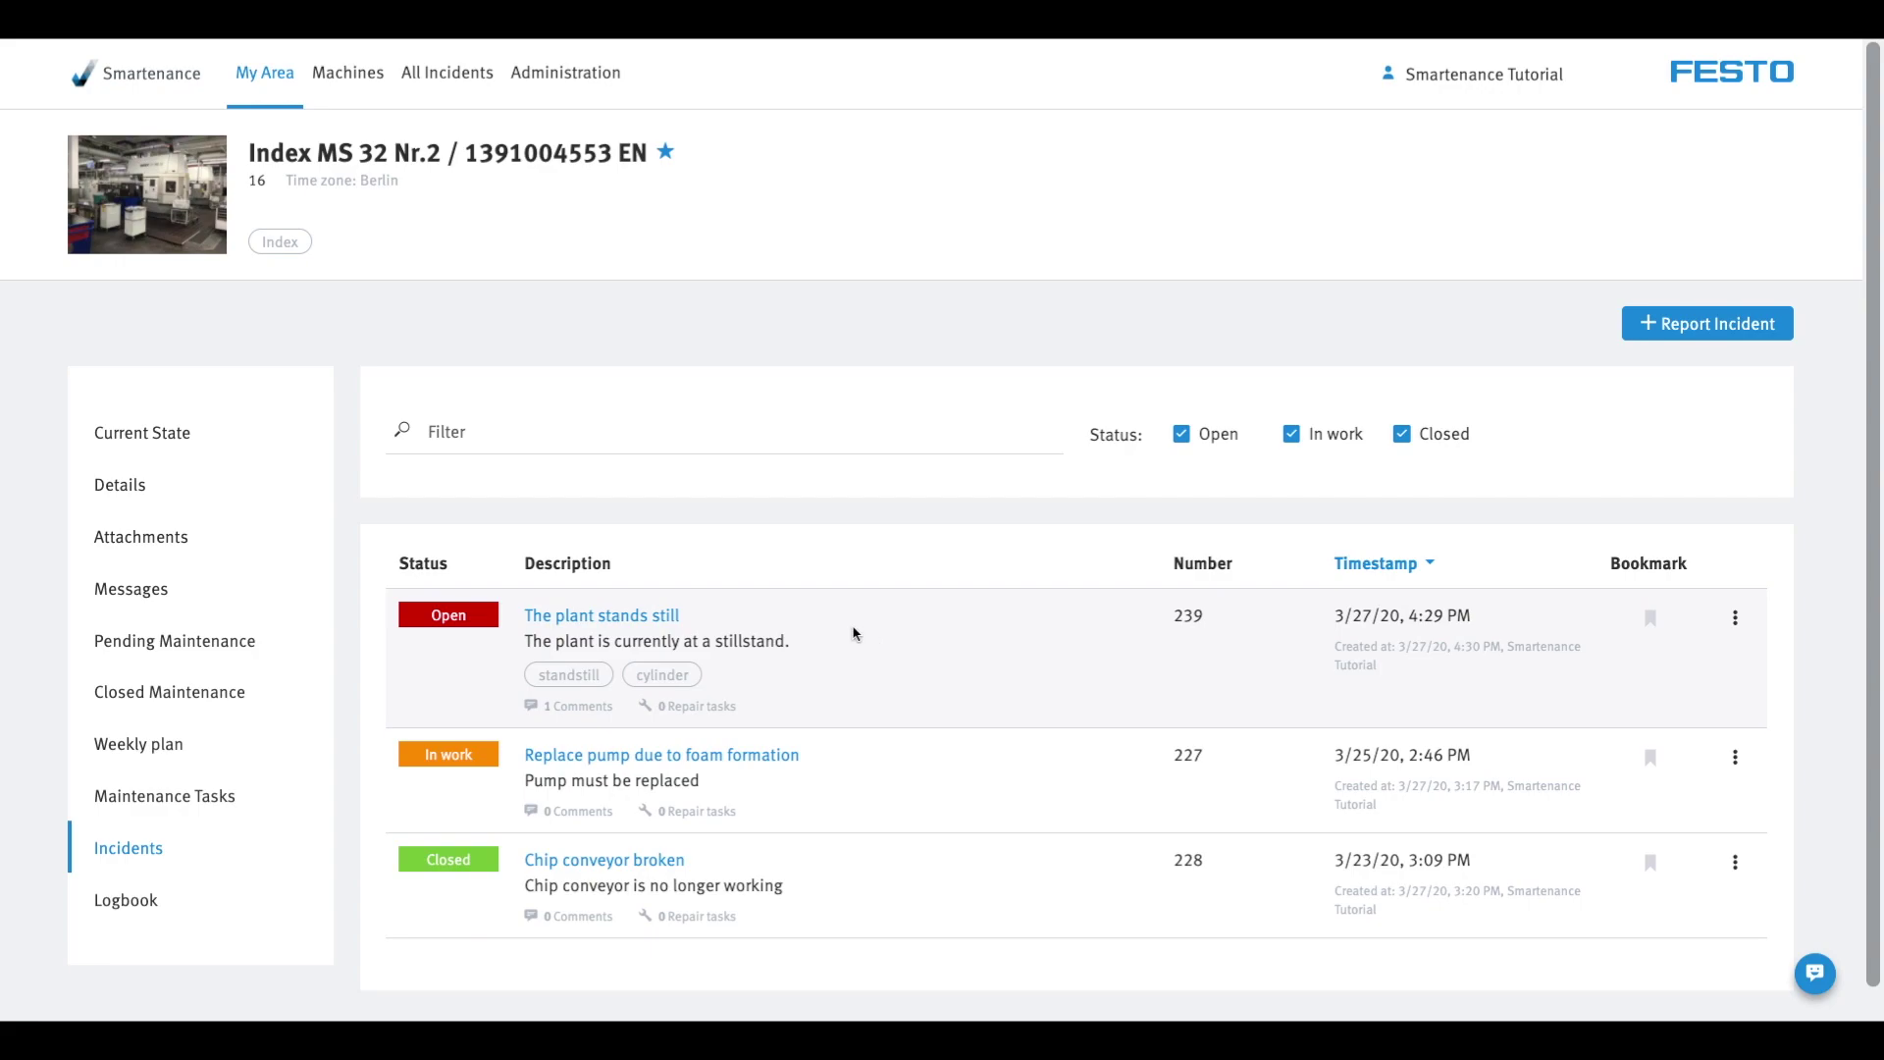
Add a repair task to the standstill incident: "The pneumatic cylinder was replaced and a new one has been installed. The test run after the replacement was fine.".
click(660, 616)
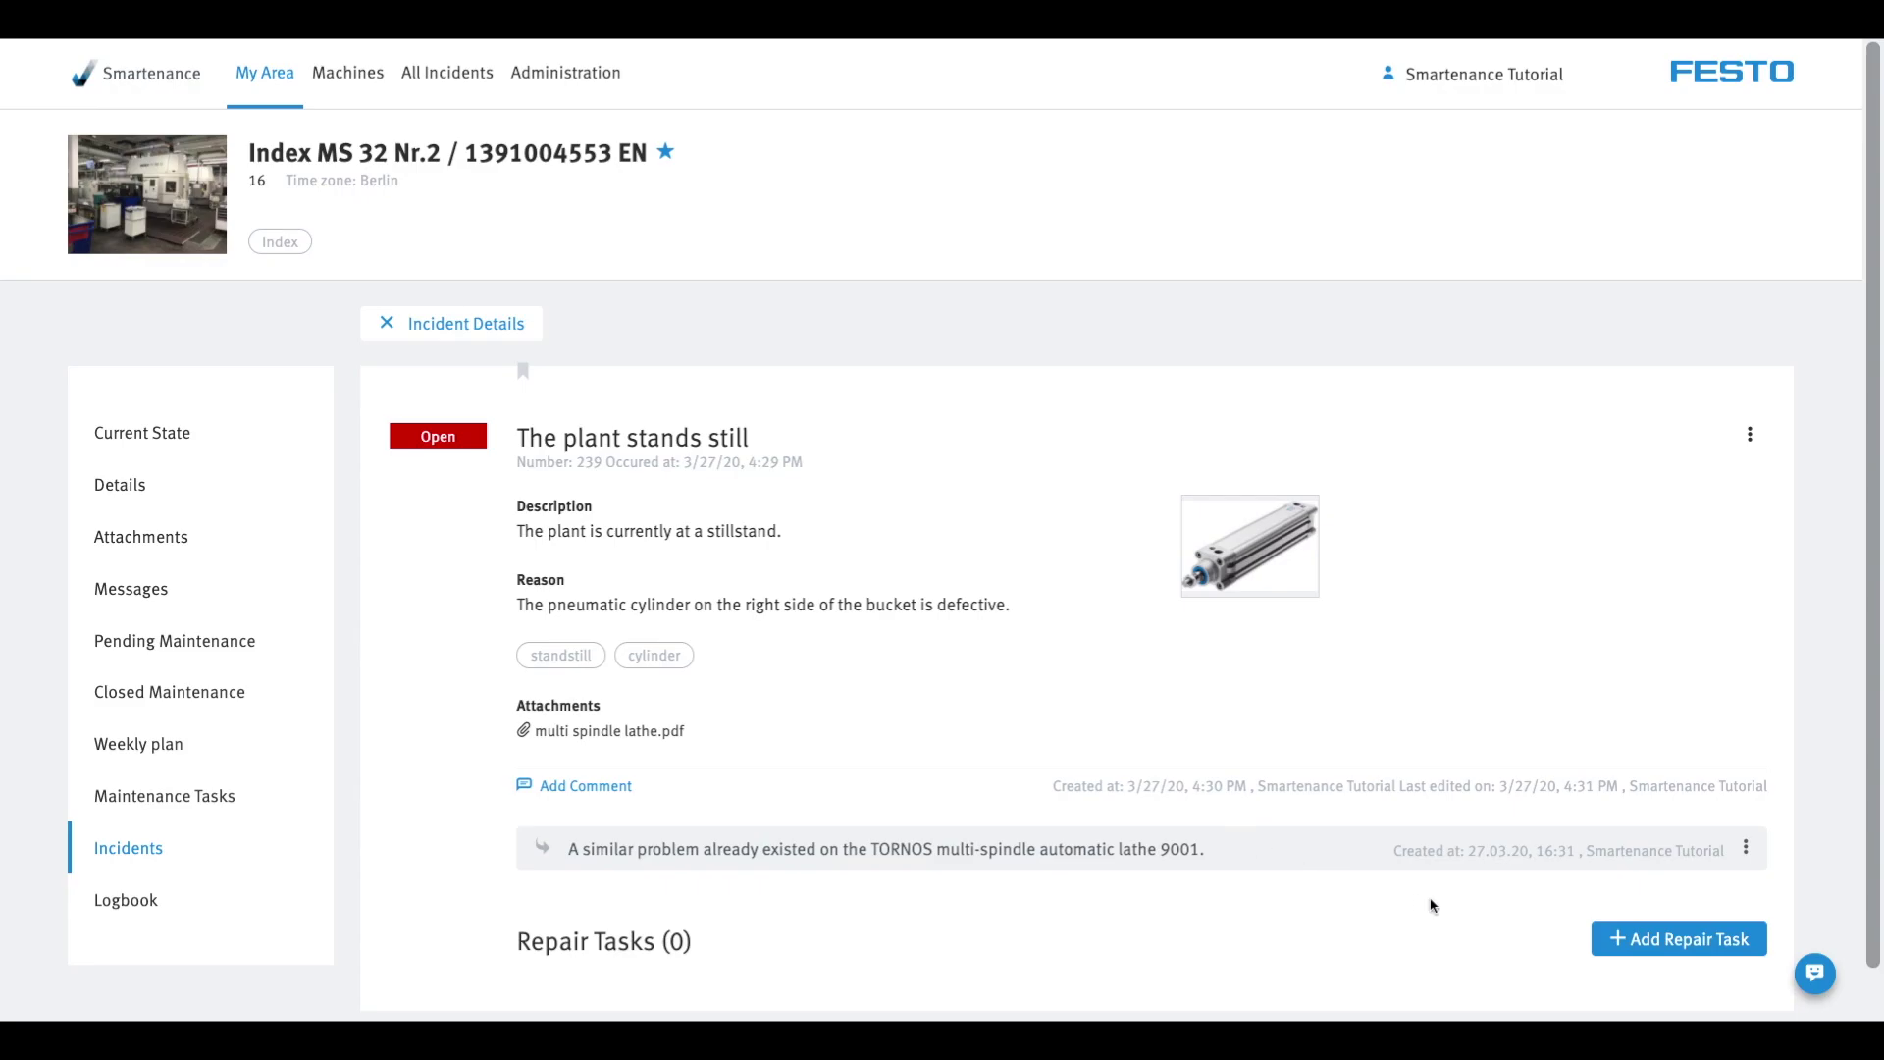
click(1624, 937)
scroll(1628, 927, down, 4)
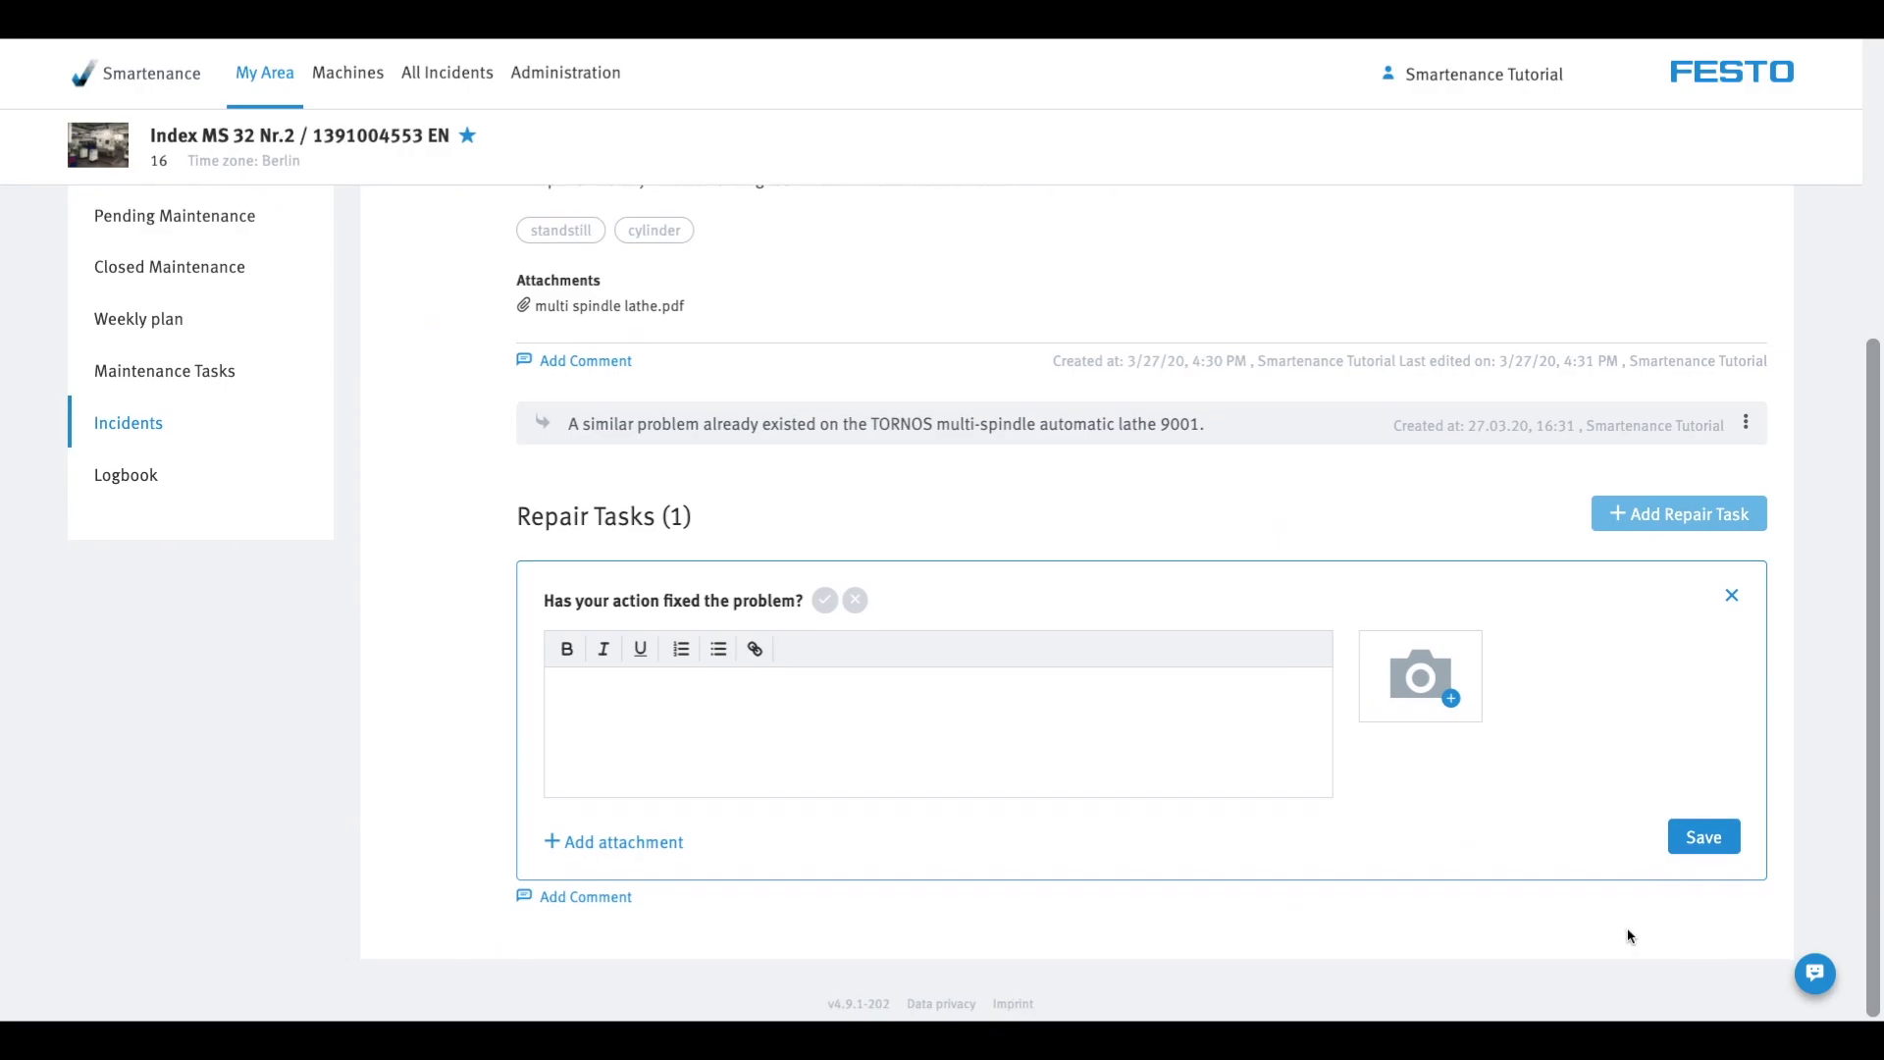
click(1232, 736)
text(The pneumatic cylinder was replaced and a new one has been installed. The test run after the replacement was fine.)
Add the cylinder image and multi spindle lathe.pdf to the repair task and save it as having fixed the problem.
click(1426, 683)
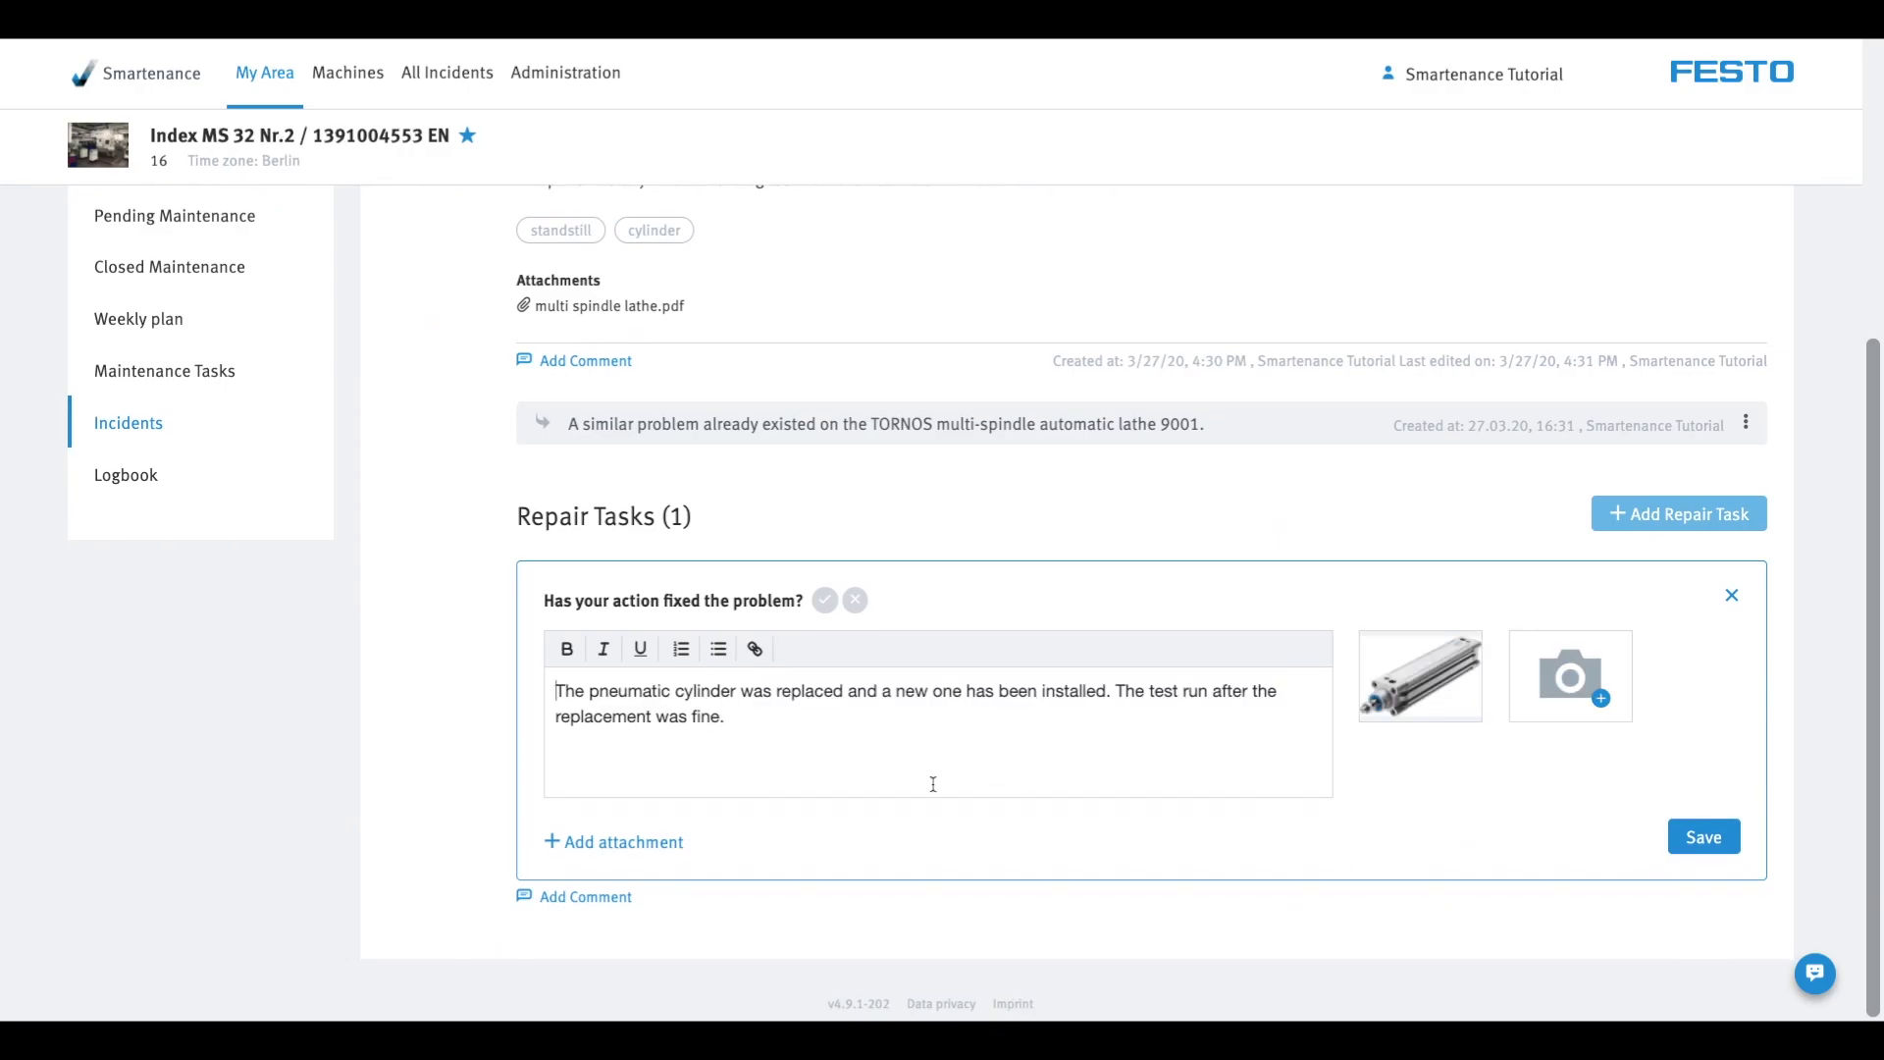
click(673, 842)
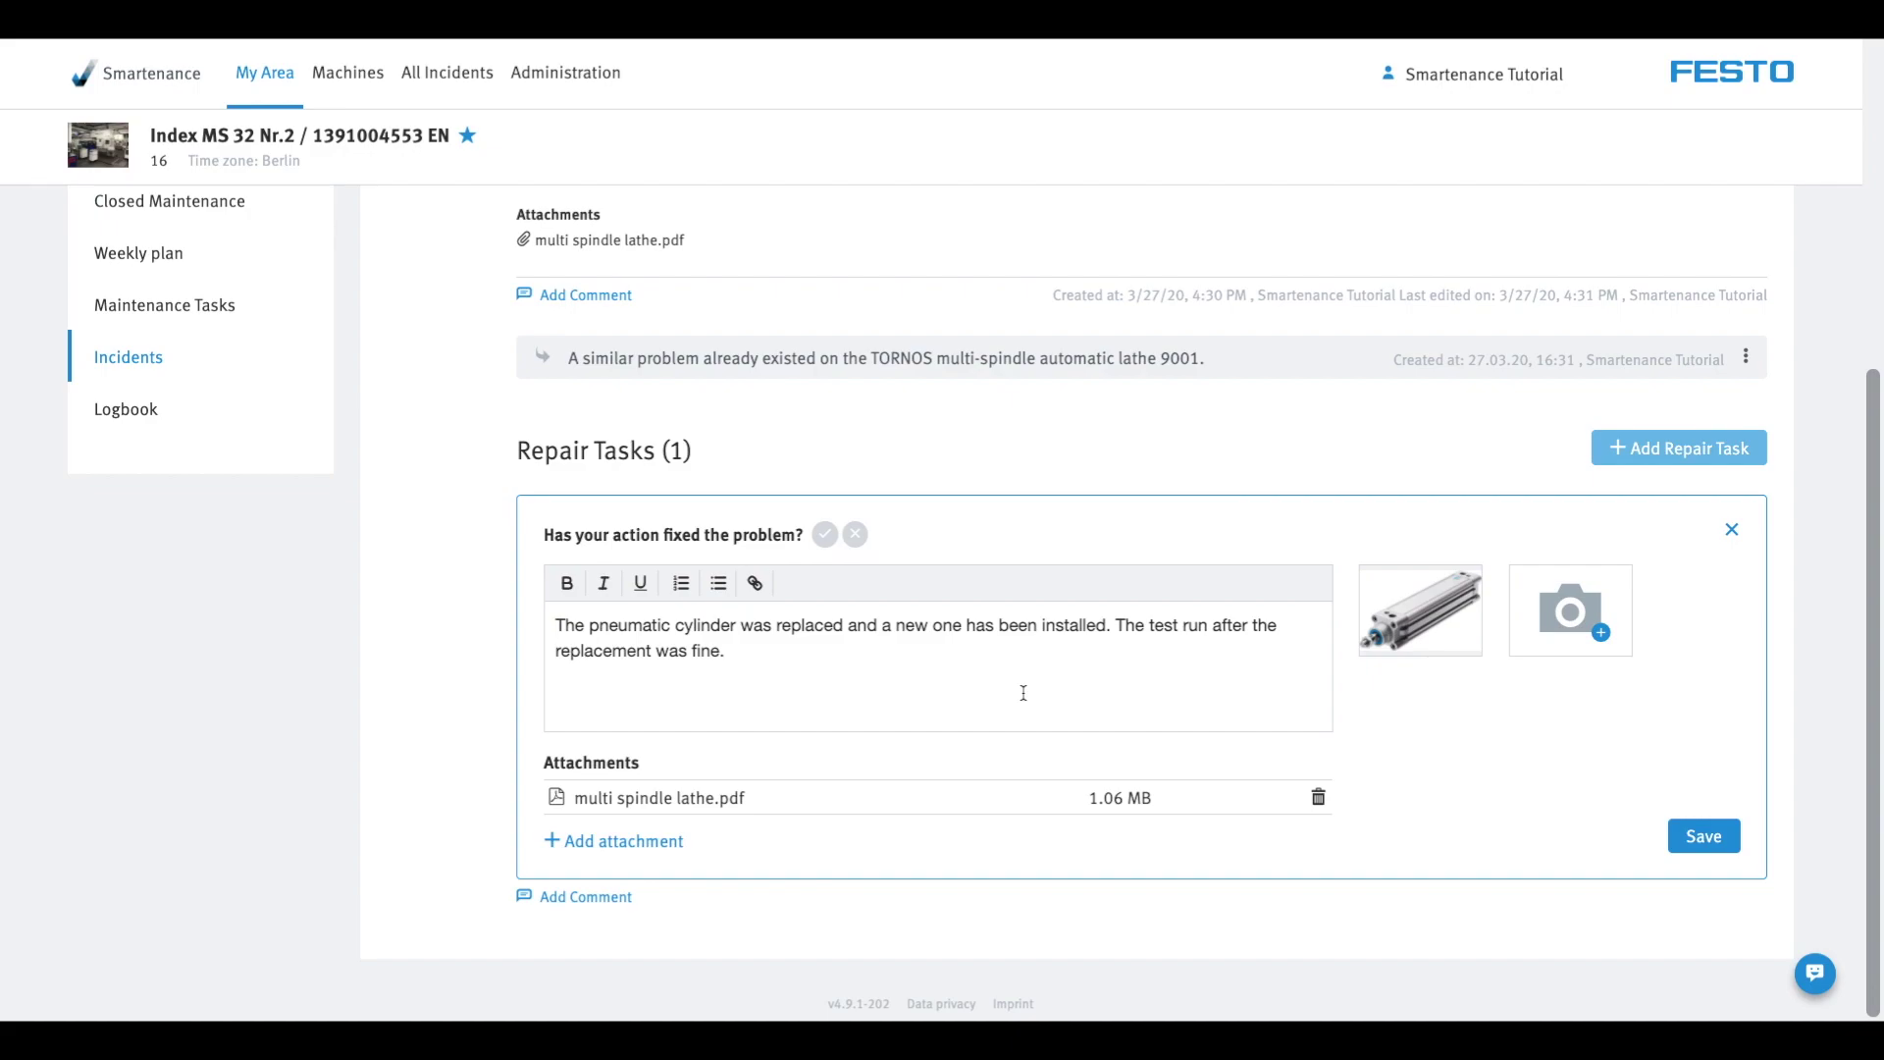
click(826, 535)
click(1703, 834)
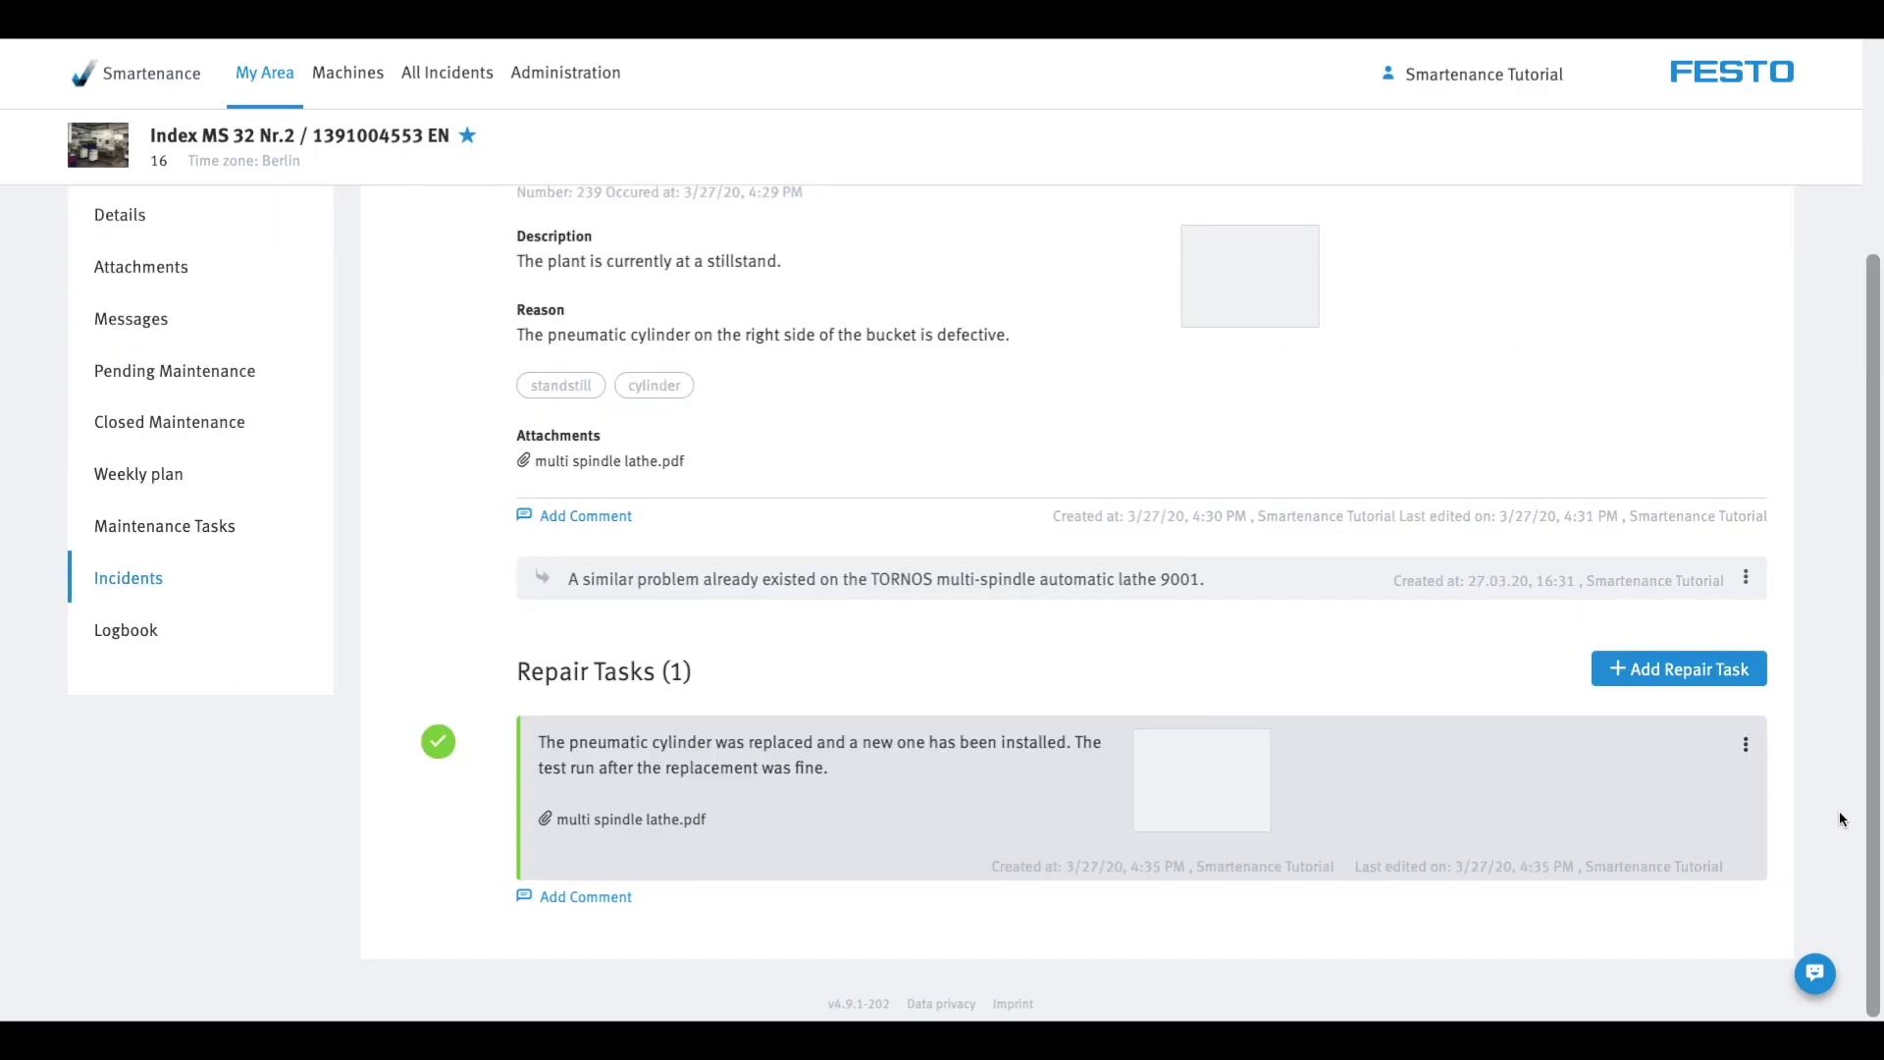
Edit the incident "The plant stands still", set its status to Done and save it.
drag(1869, 814, 1858, 614)
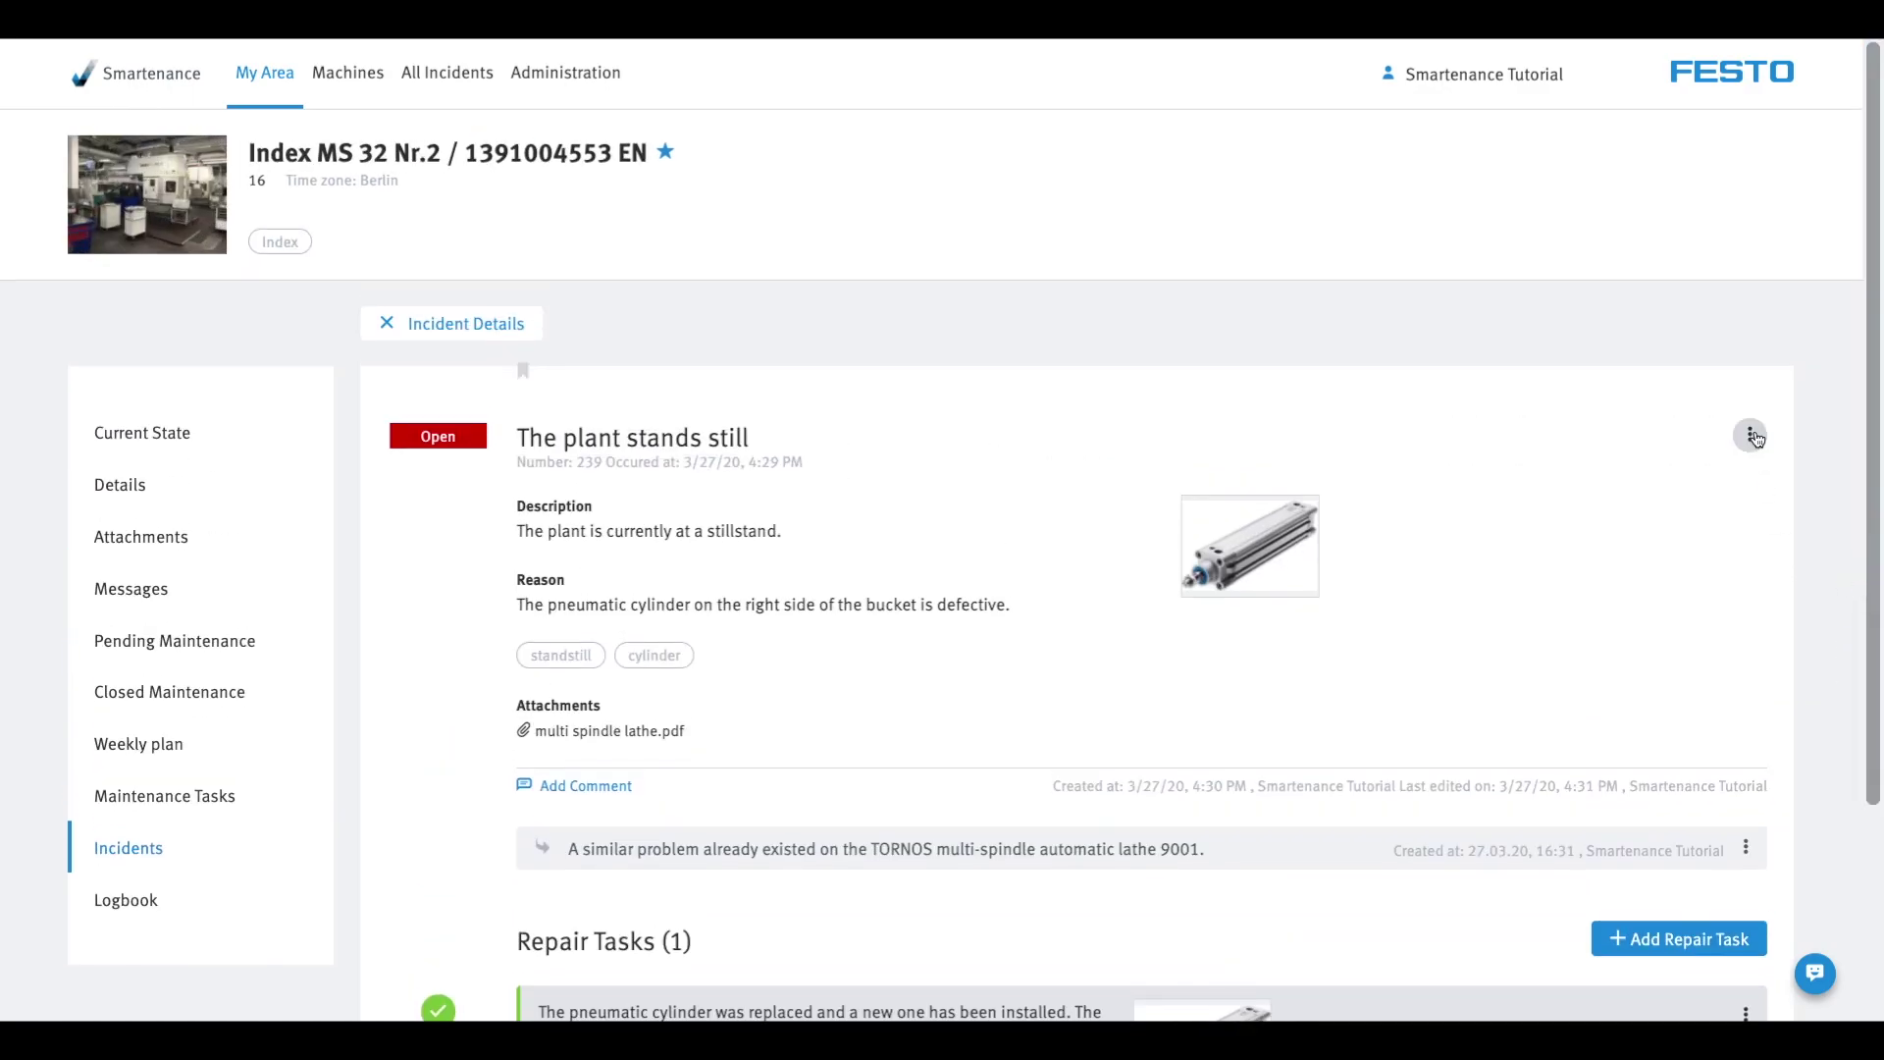
click(1755, 438)
click(1730, 486)
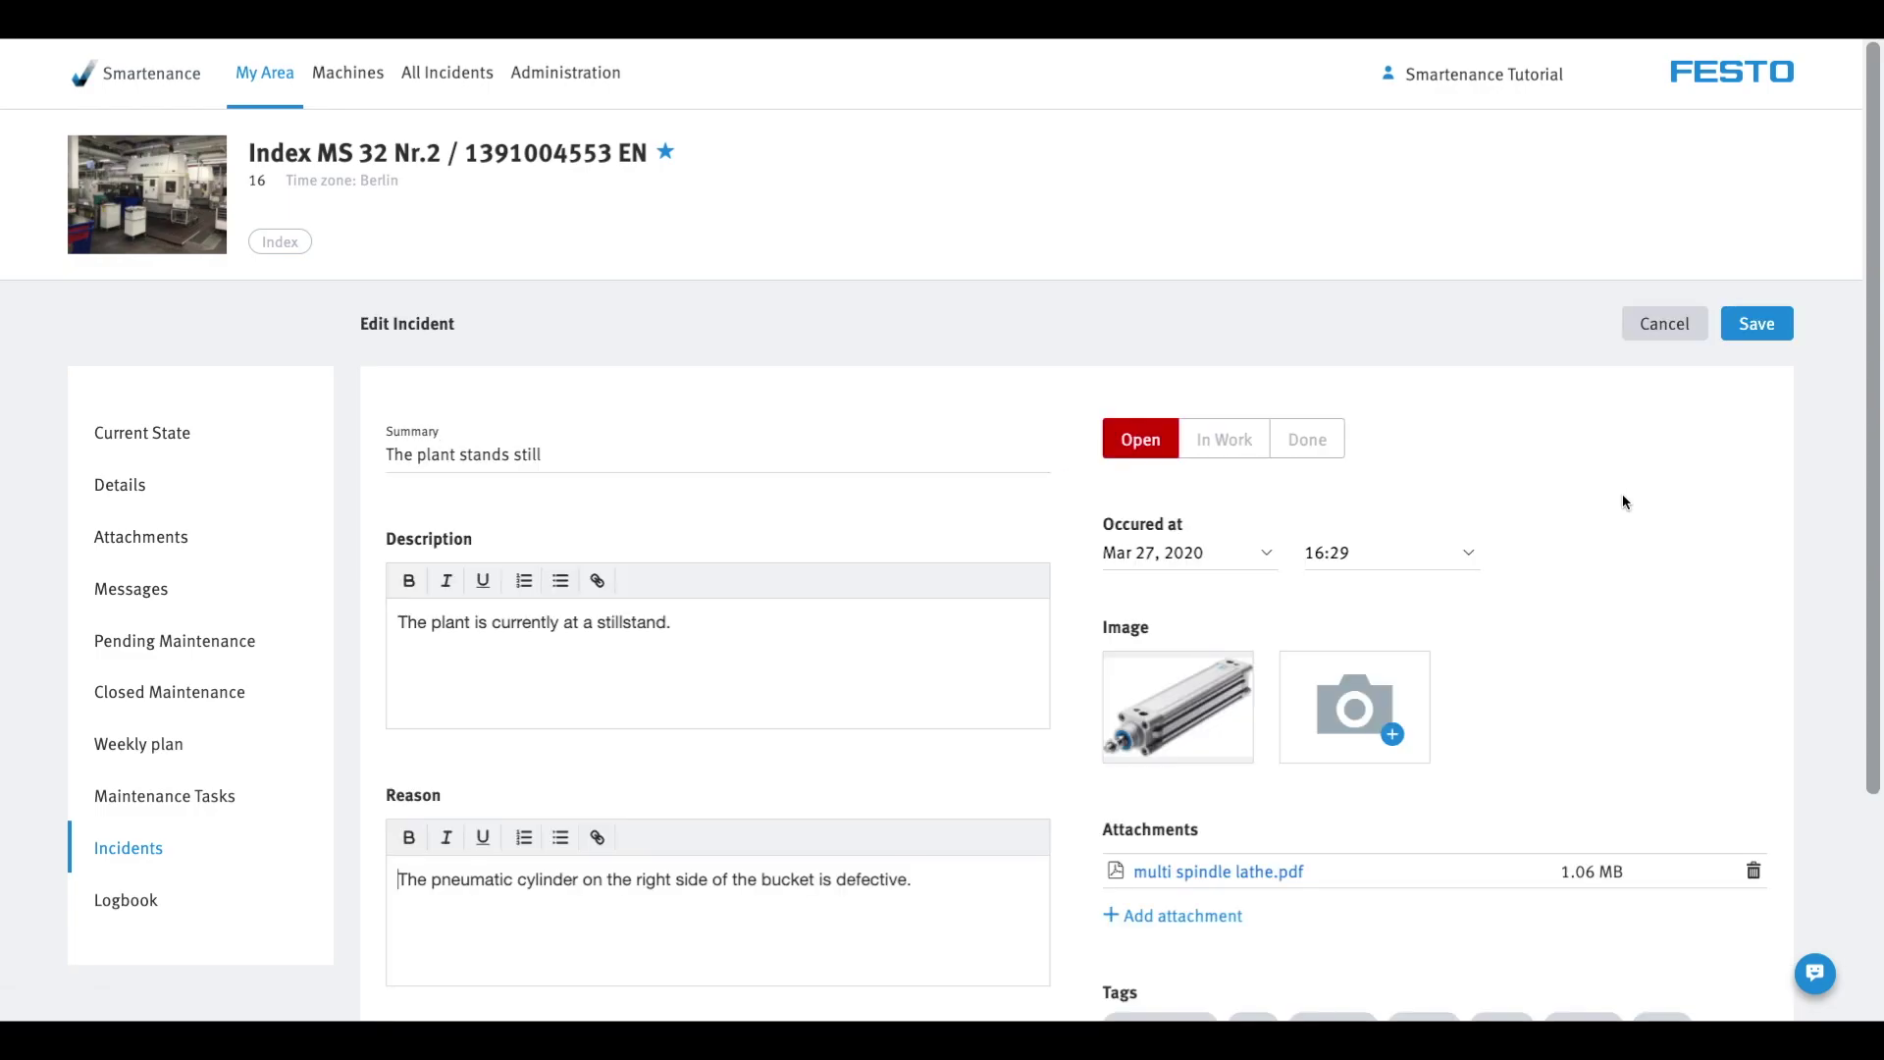
click(1336, 454)
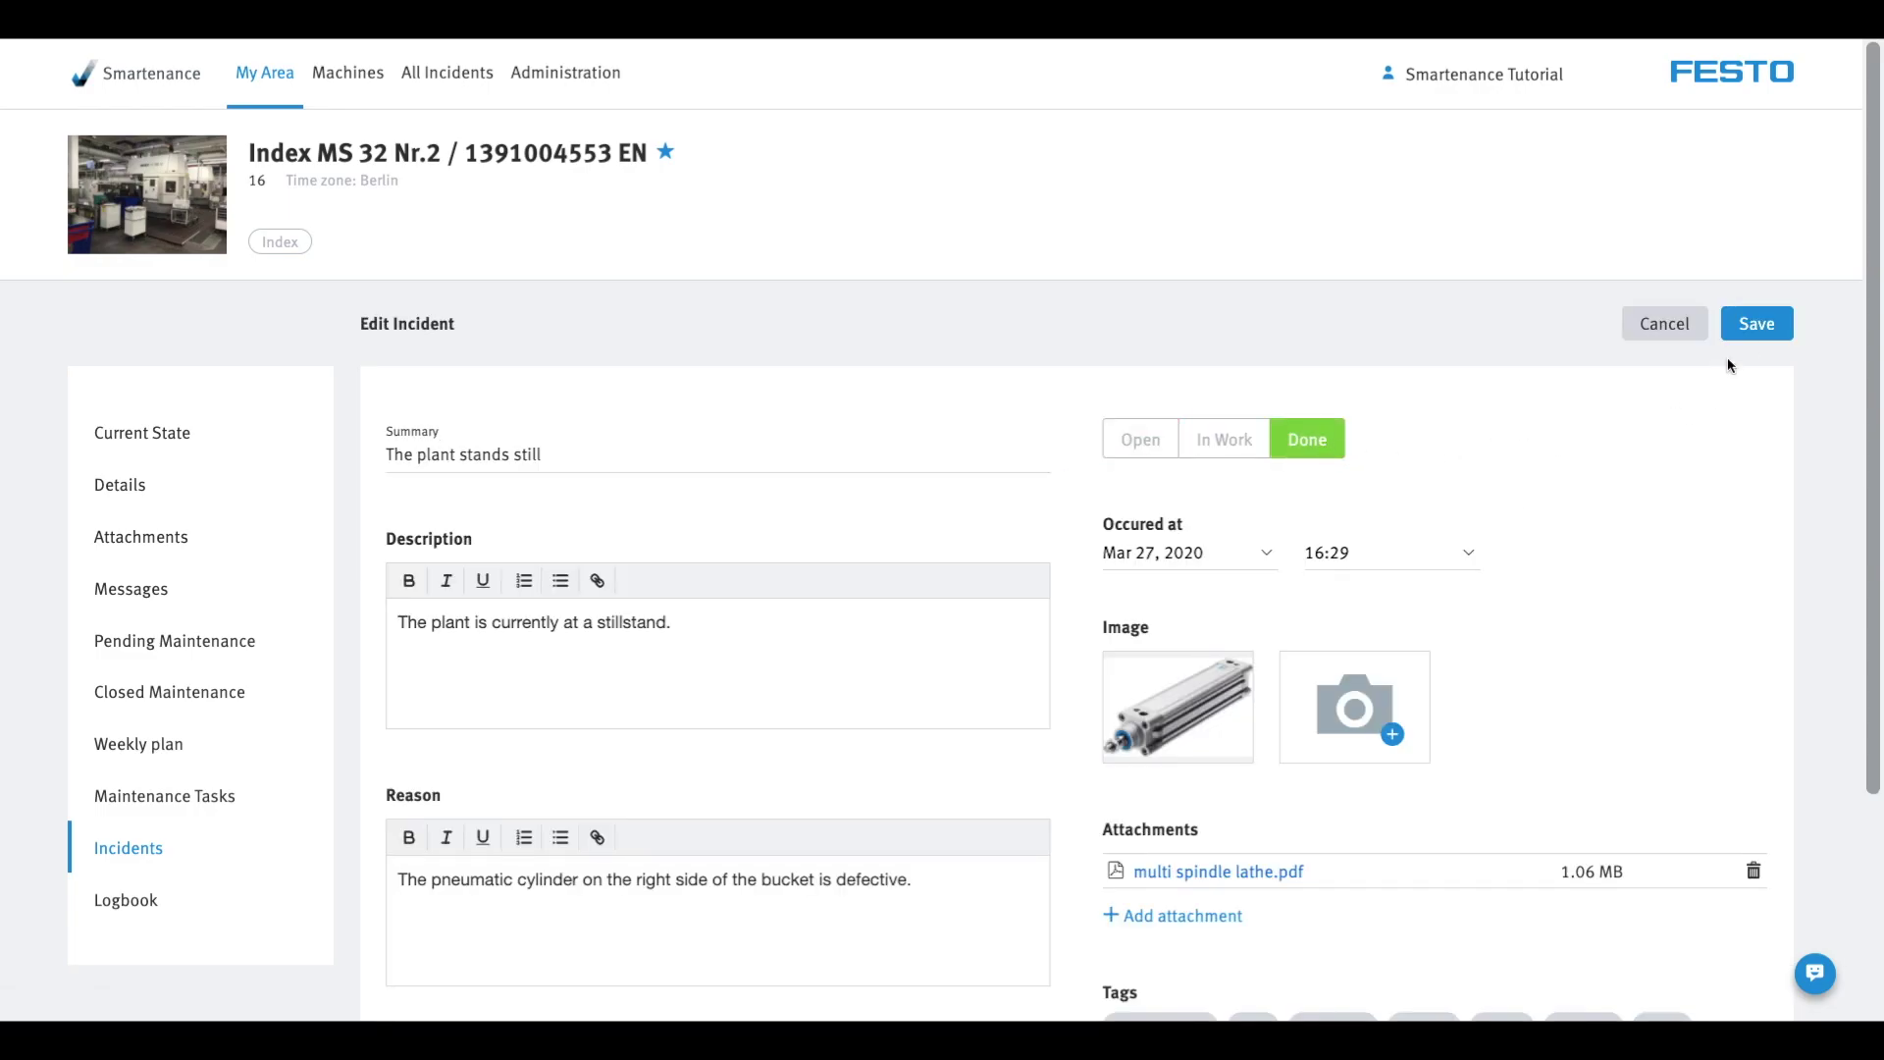
click(1756, 324)
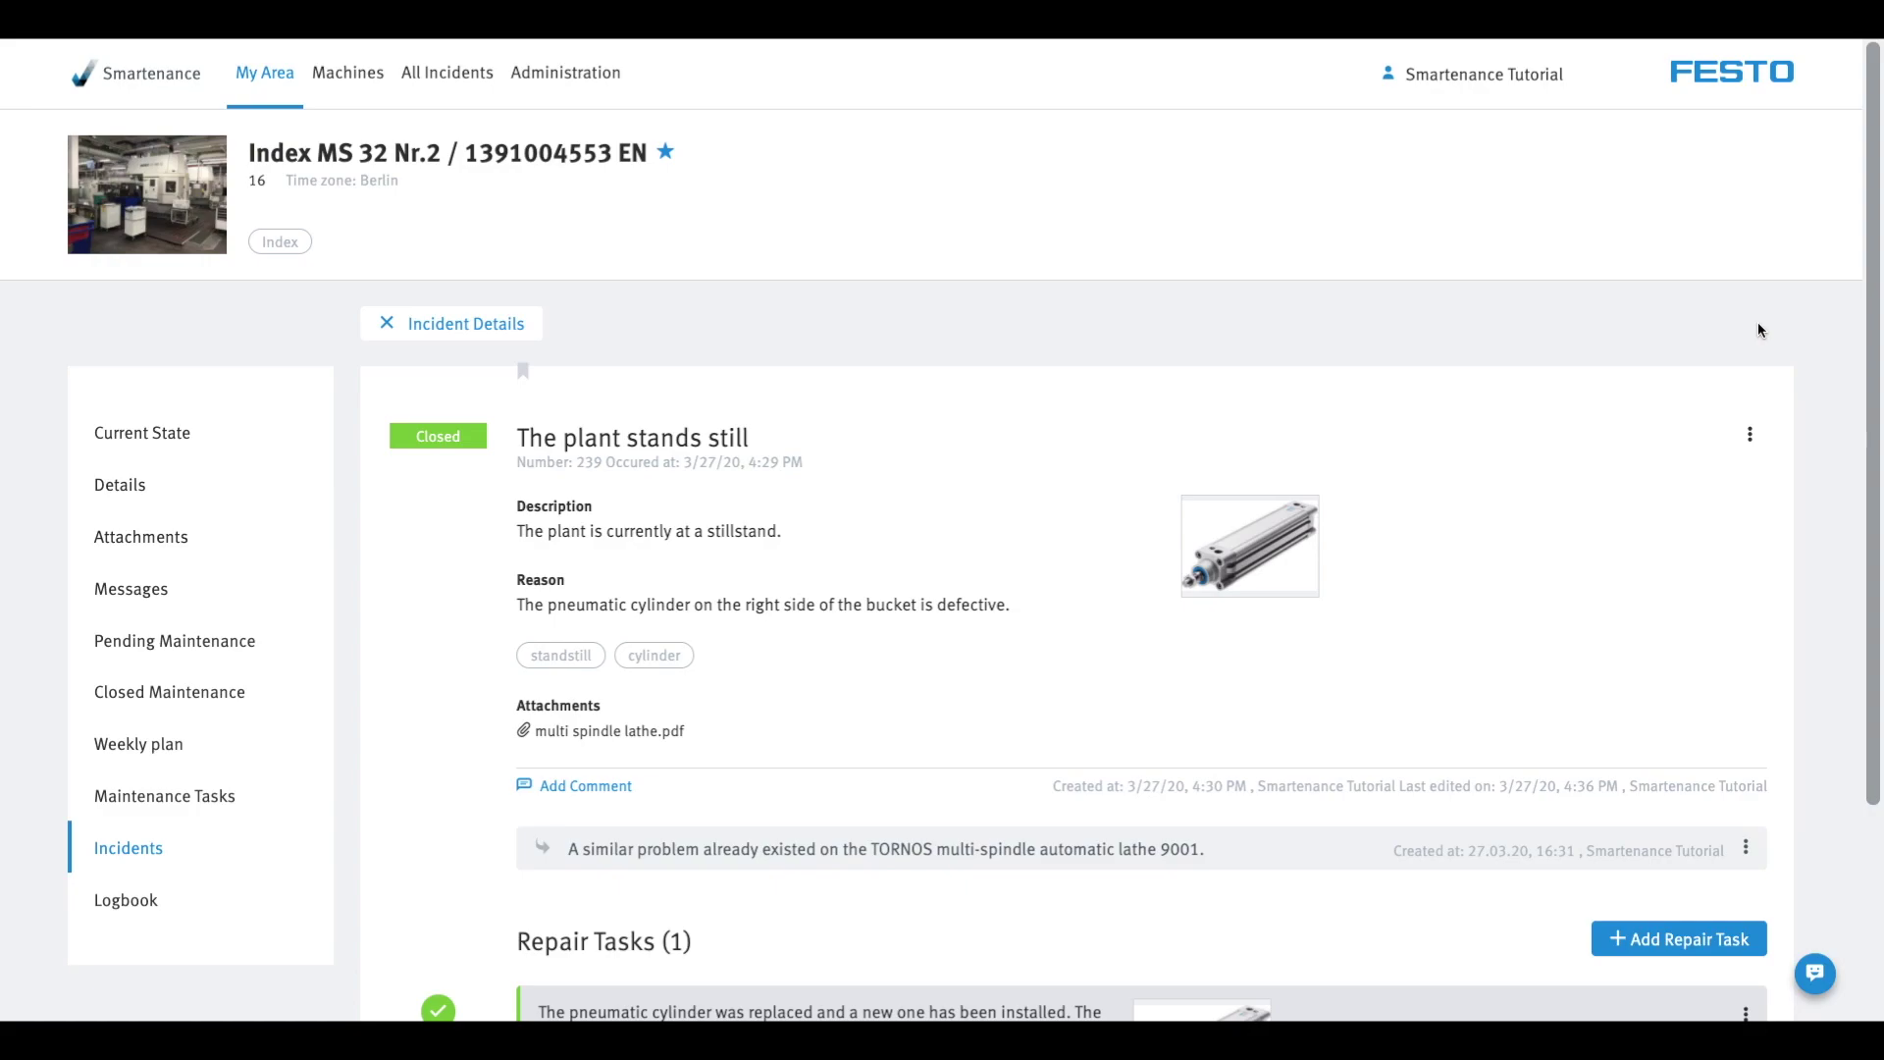
Filter the list of all machines' incidents by "Chip".
click(440, 78)
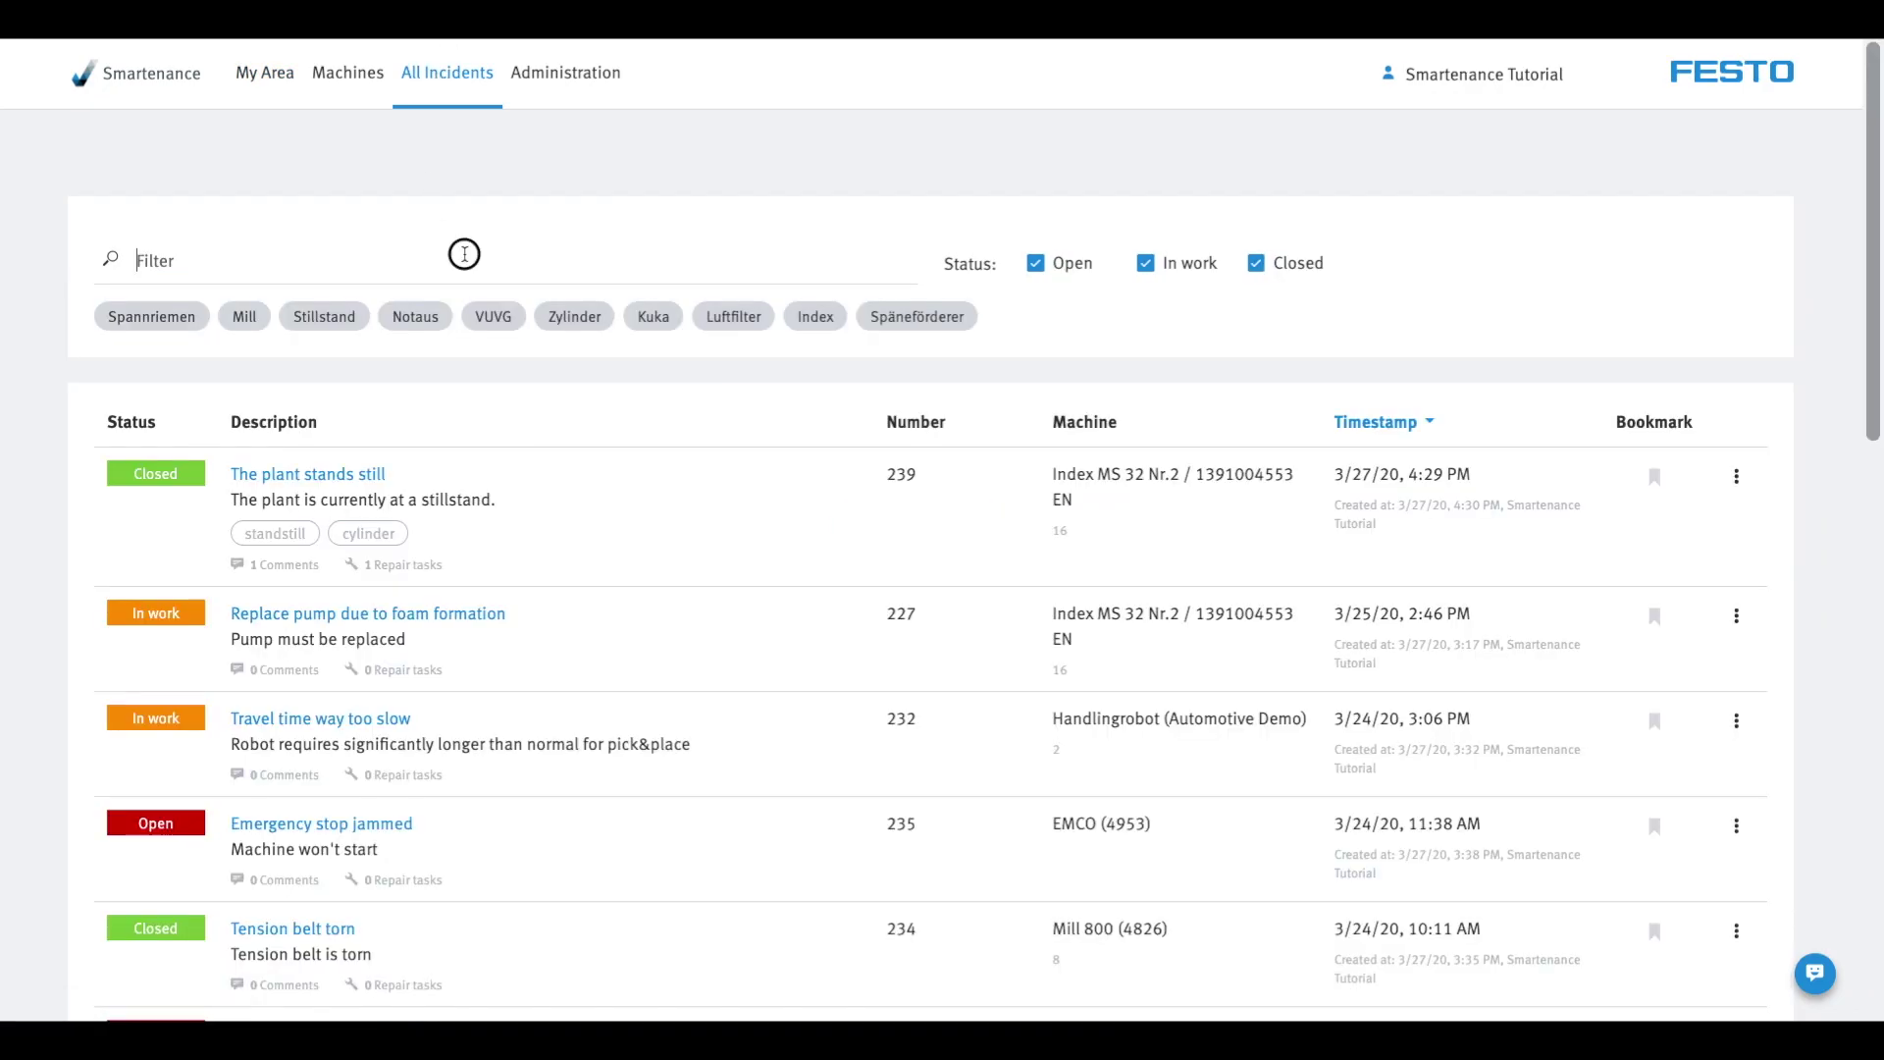
click(462, 252)
text(Chip)
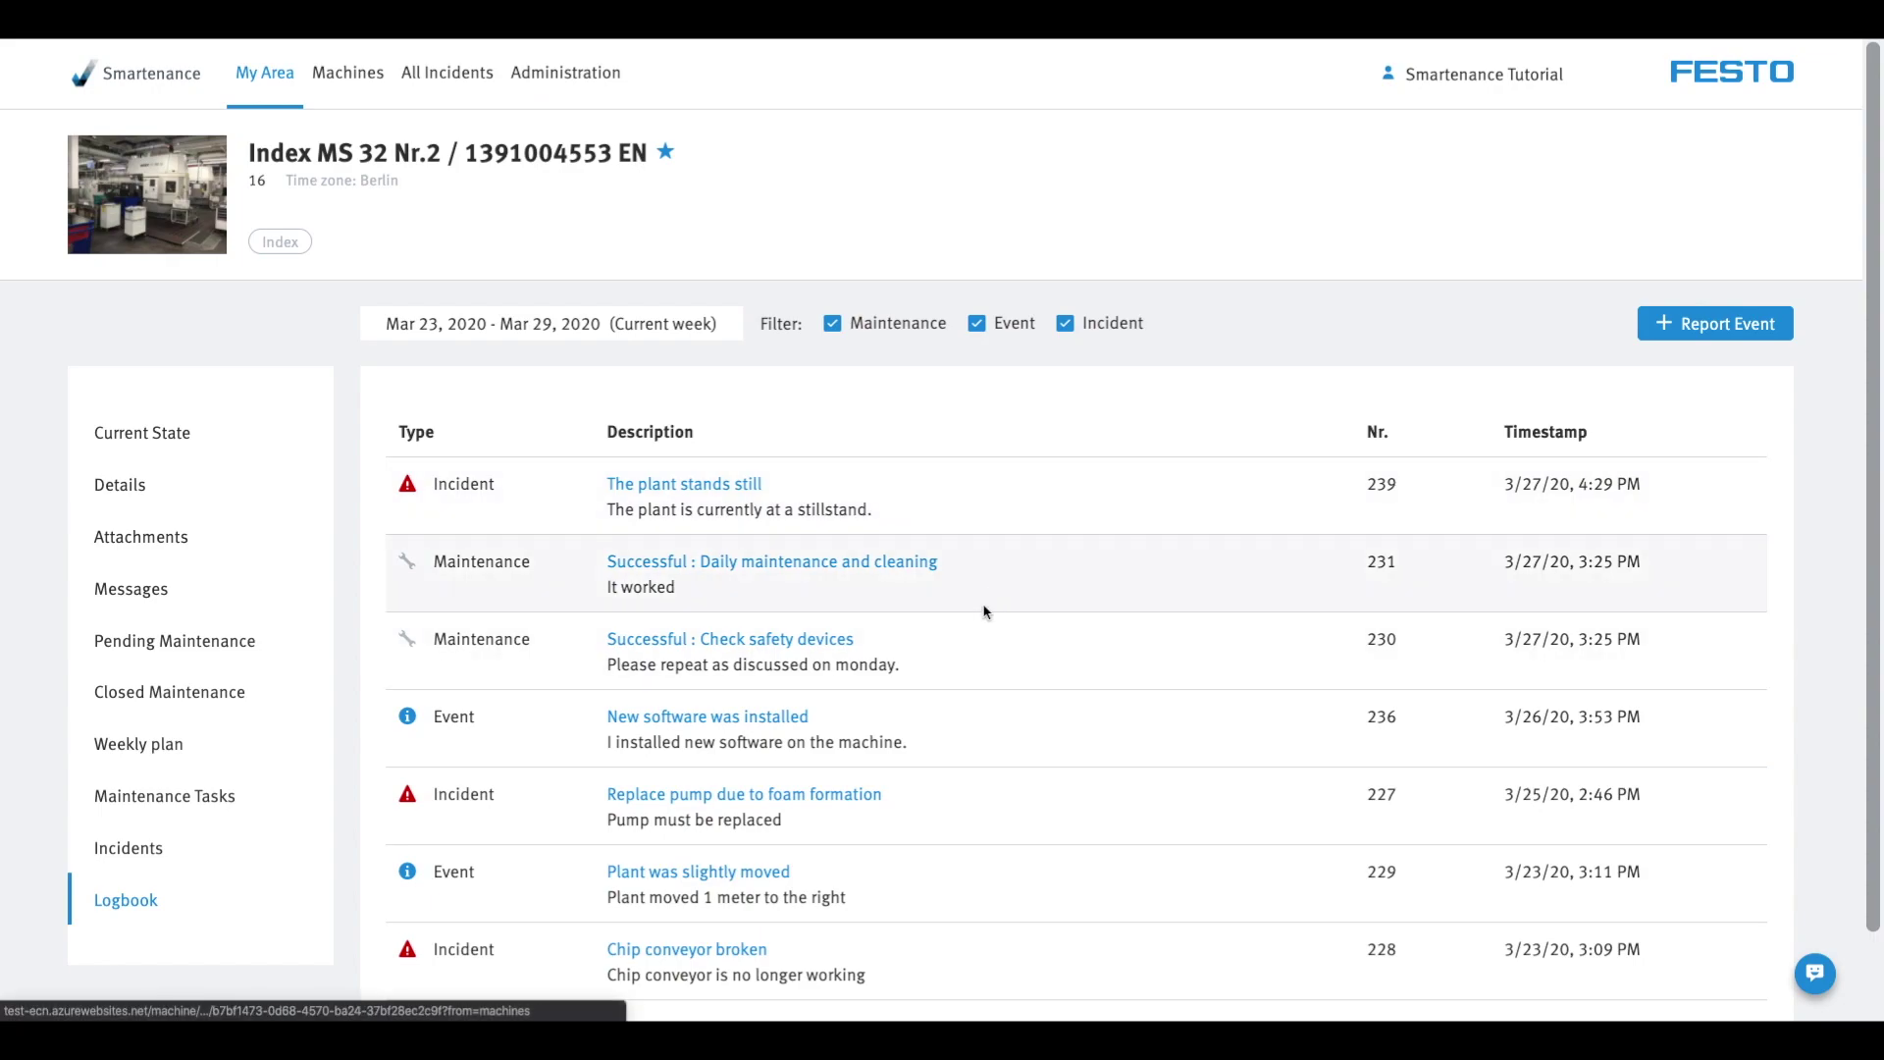
click(963, 734)
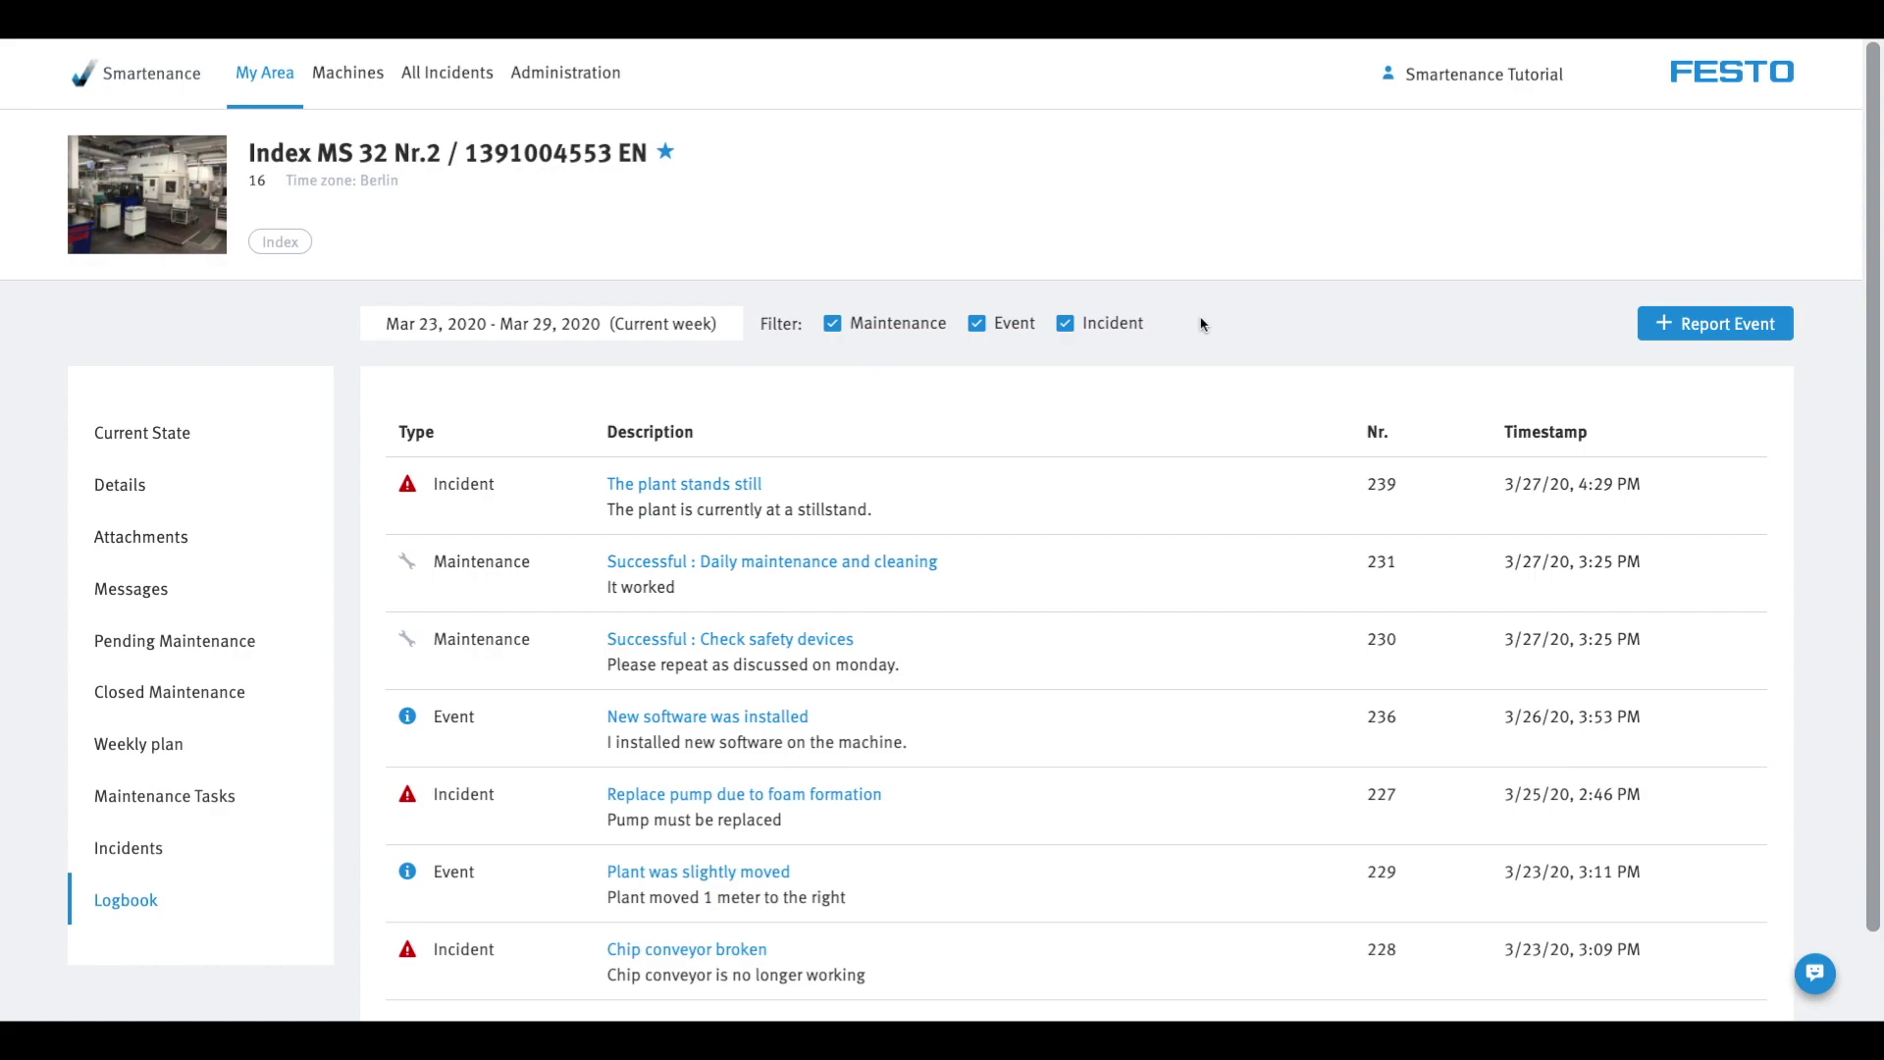
Report a logbook event with the summary "NC battery has been replaced" and the description "I replaced the NC battery.", and save it.
click(1638, 324)
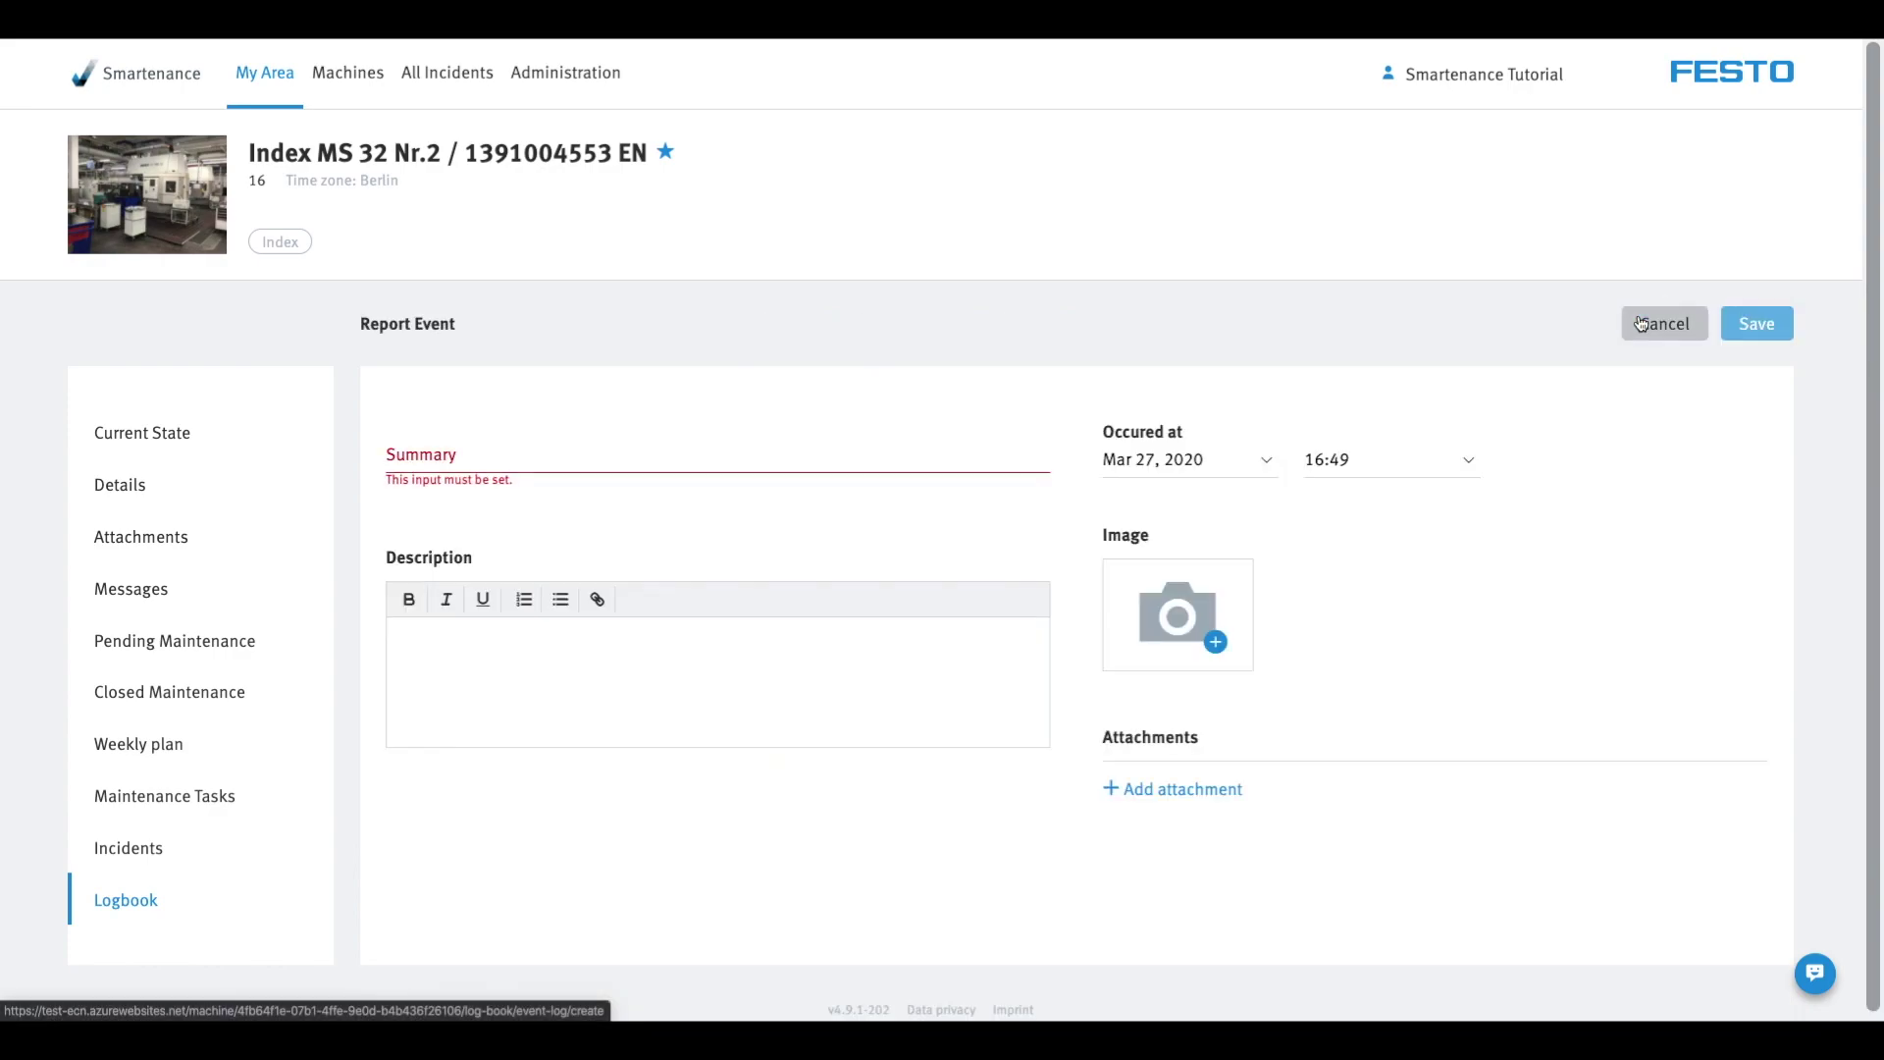
click(748, 453)
text(NC battery has been replaced)
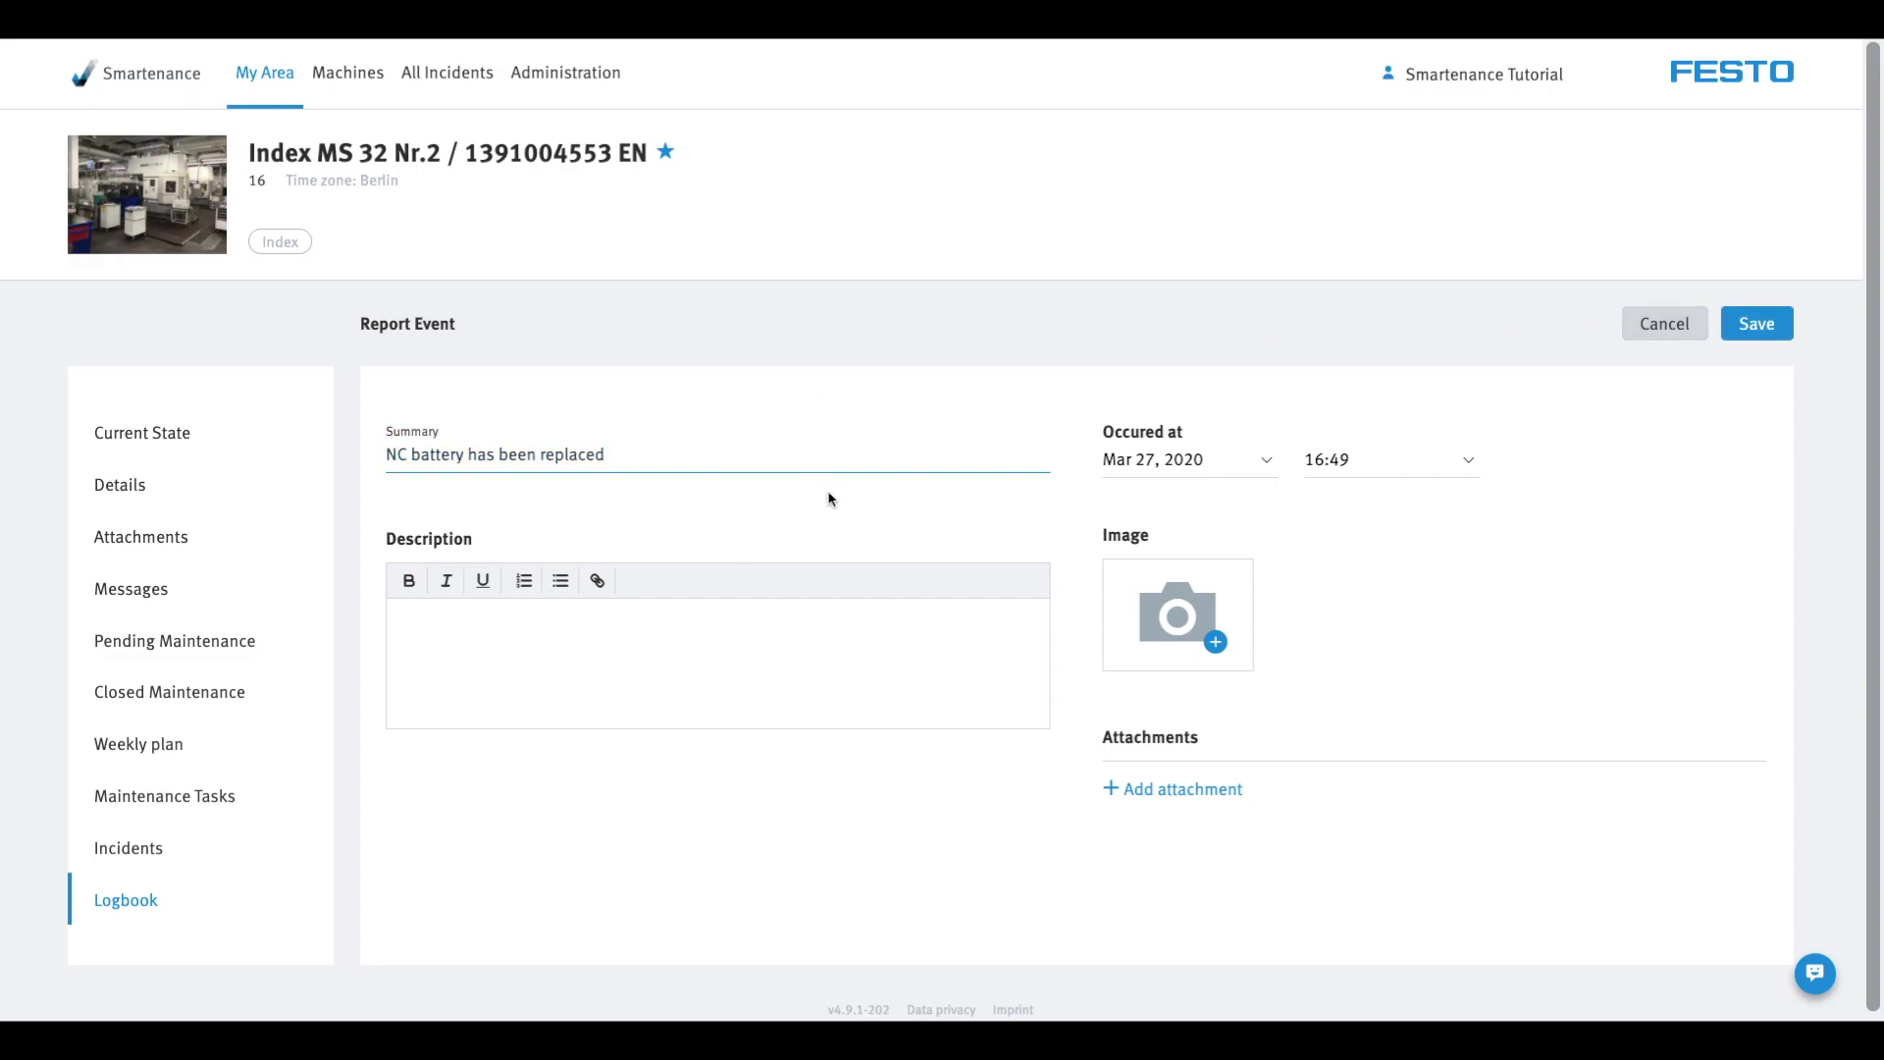
click(869, 610)
text(I replaced the NC battery.)
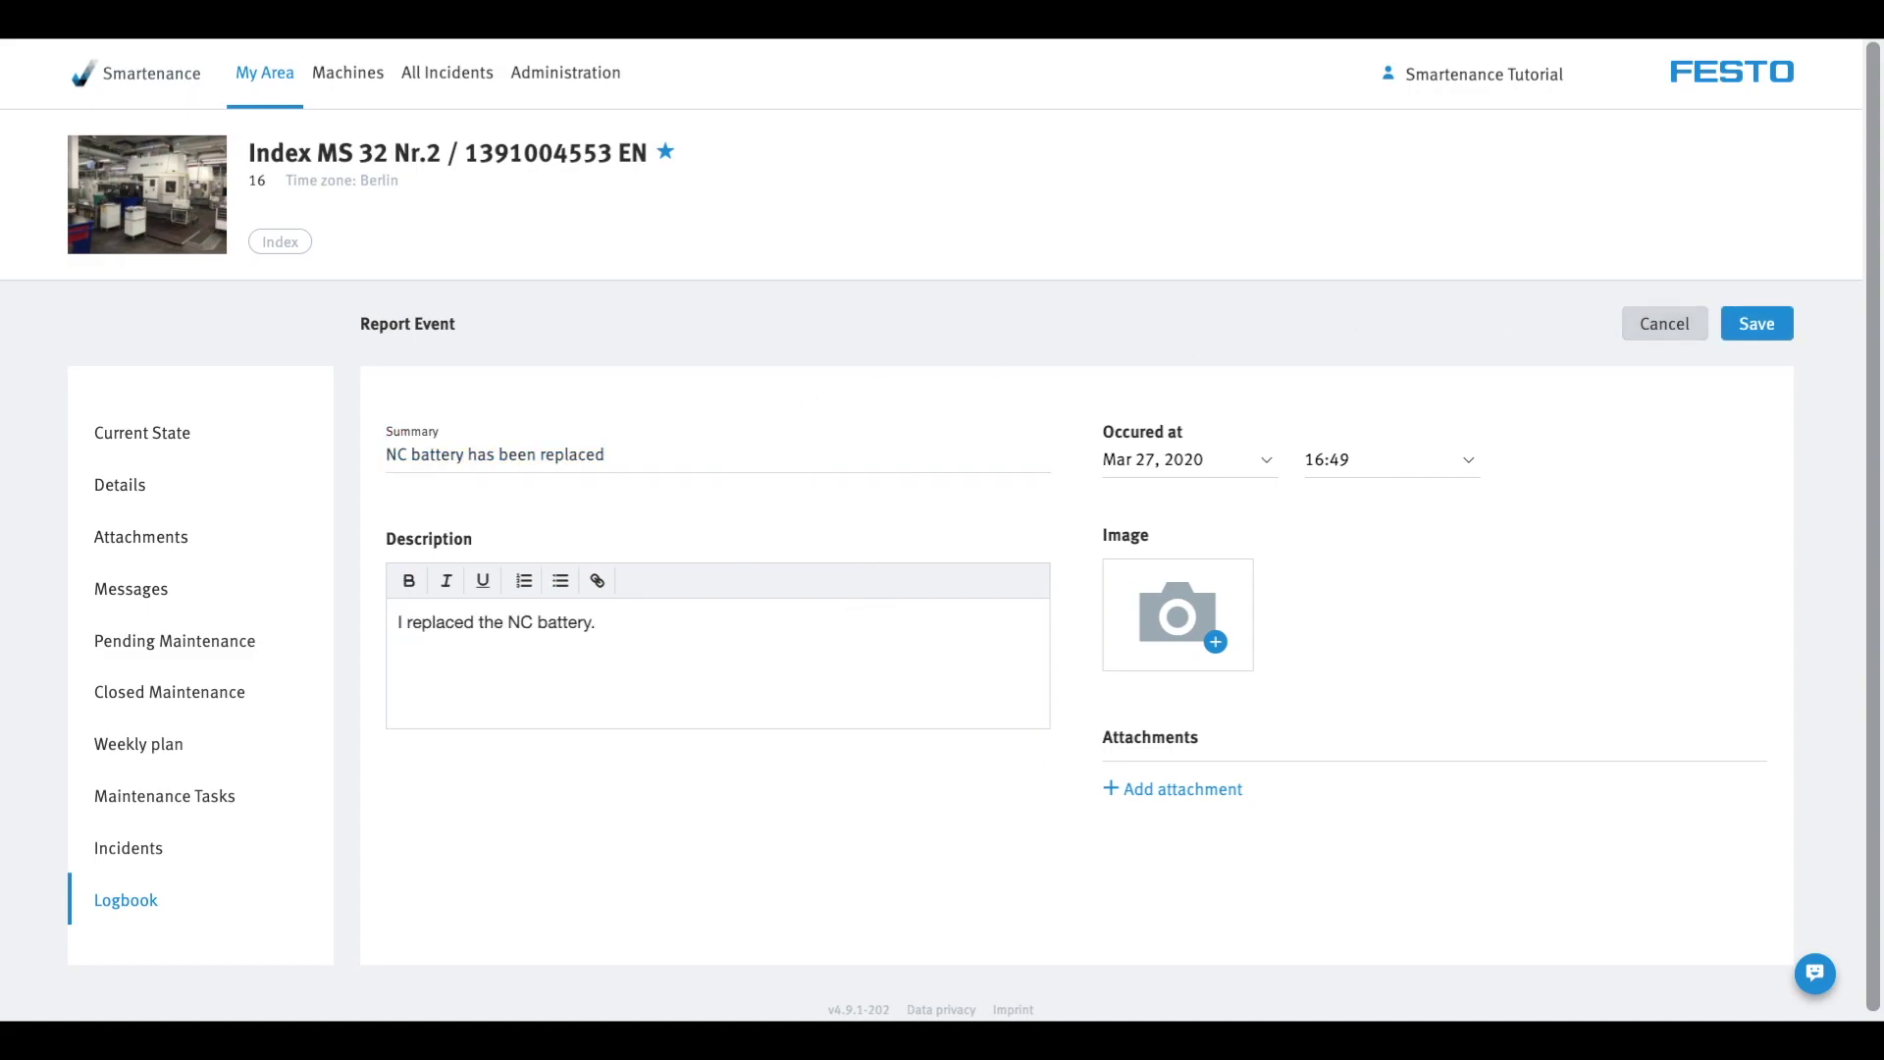
click(1758, 326)
click(496, 349)
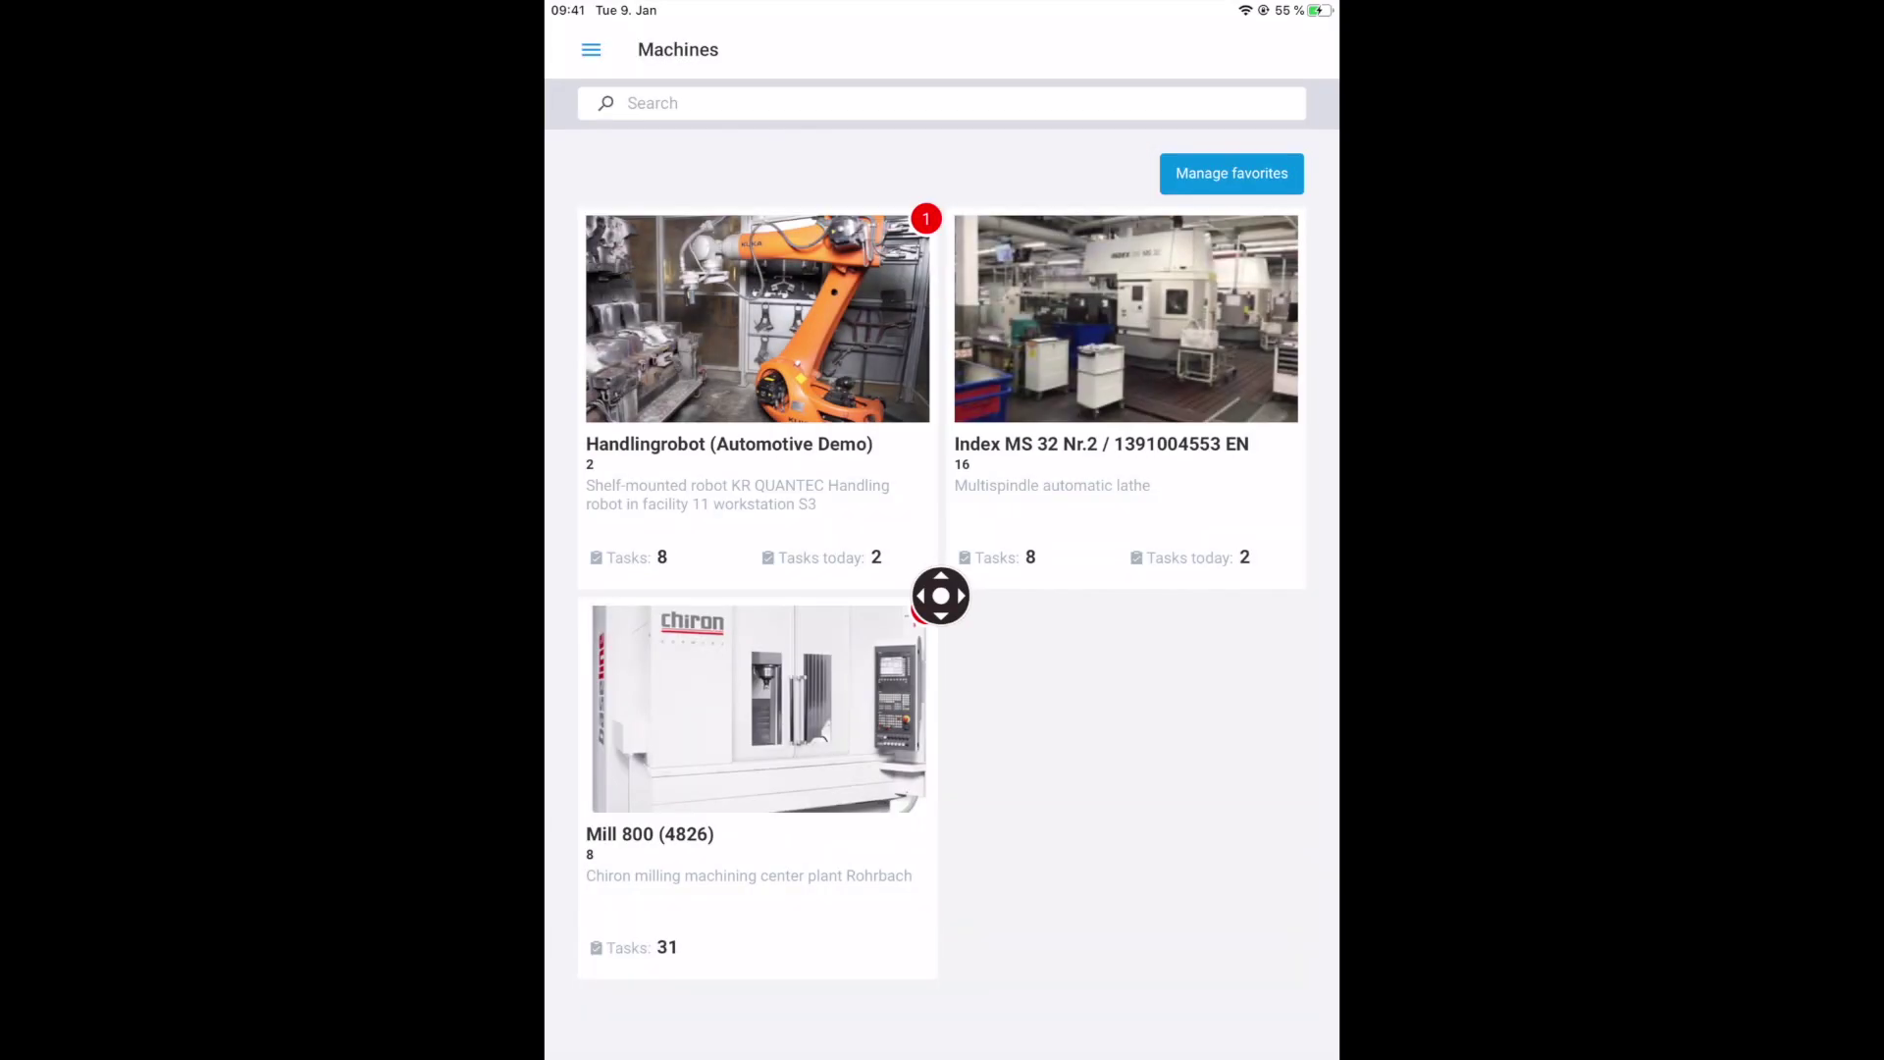
Switch to the mobile app and open the logbook of the Index MS 32 Nr.2 machine.
click(1116, 321)
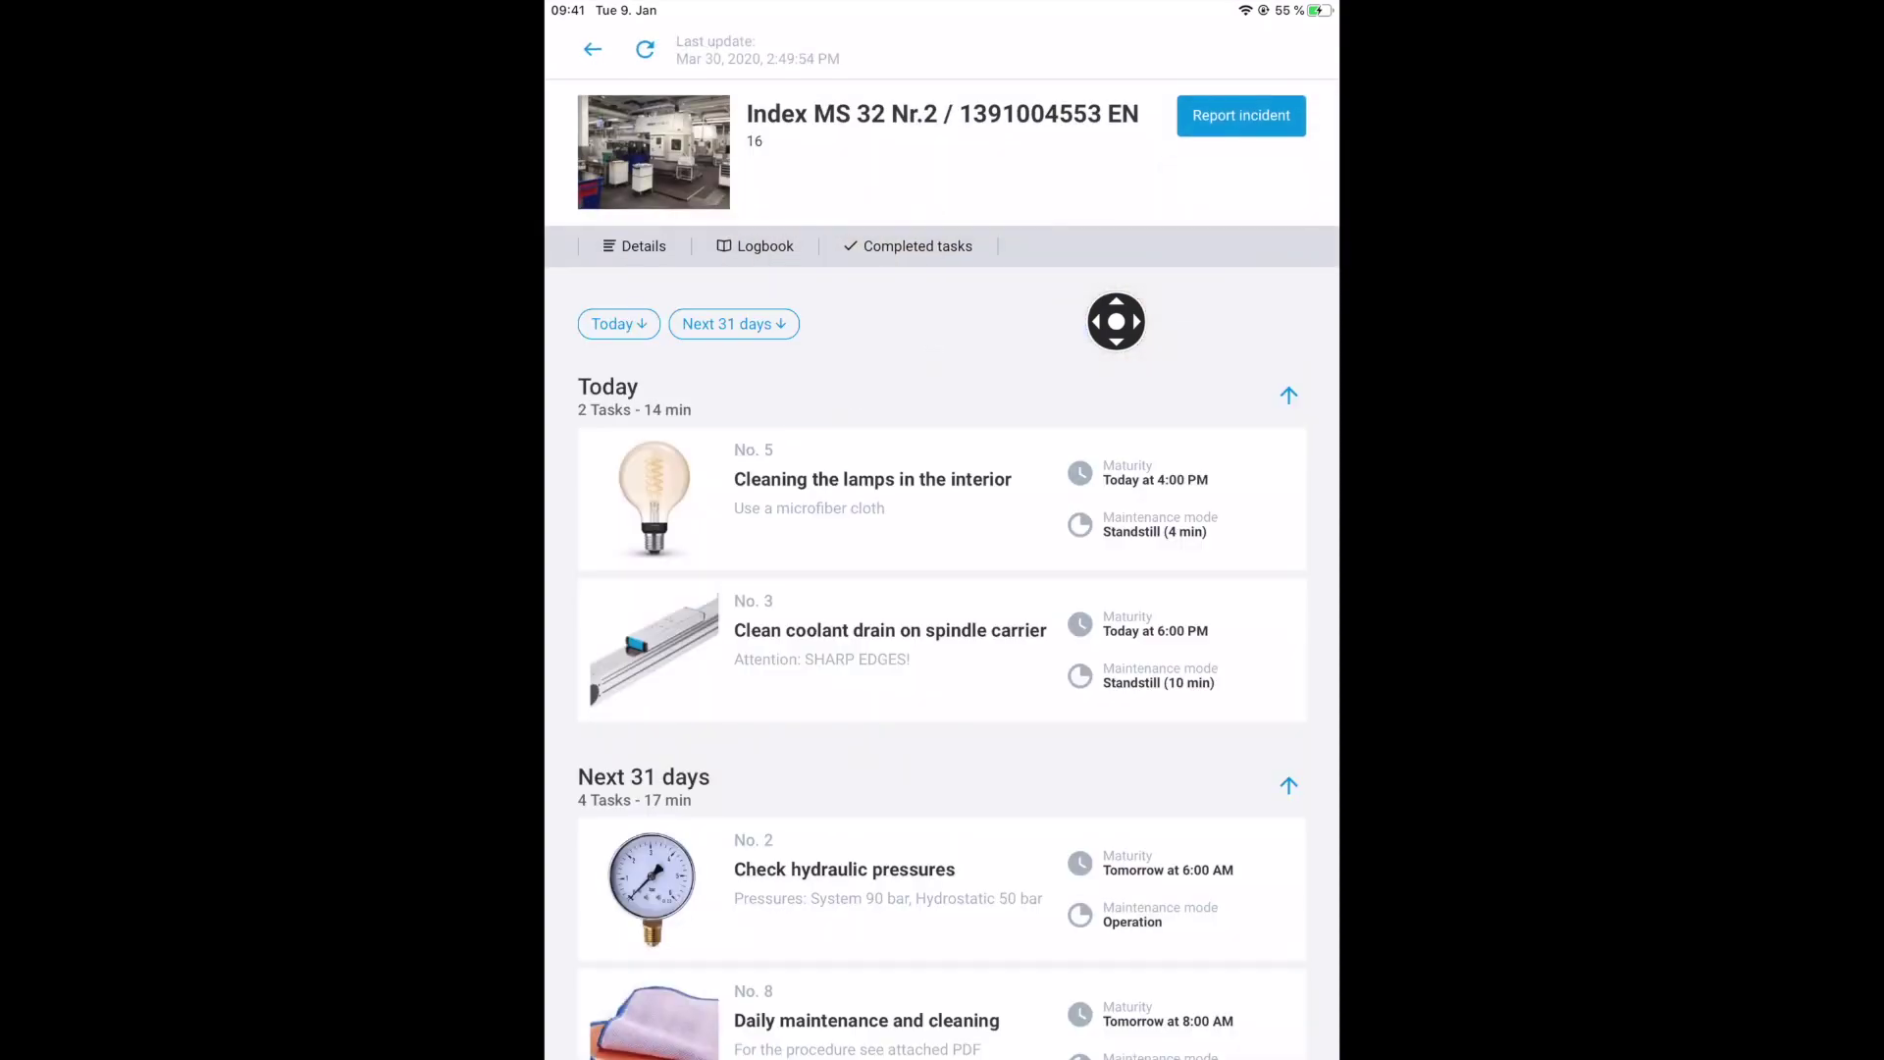
click(782, 245)
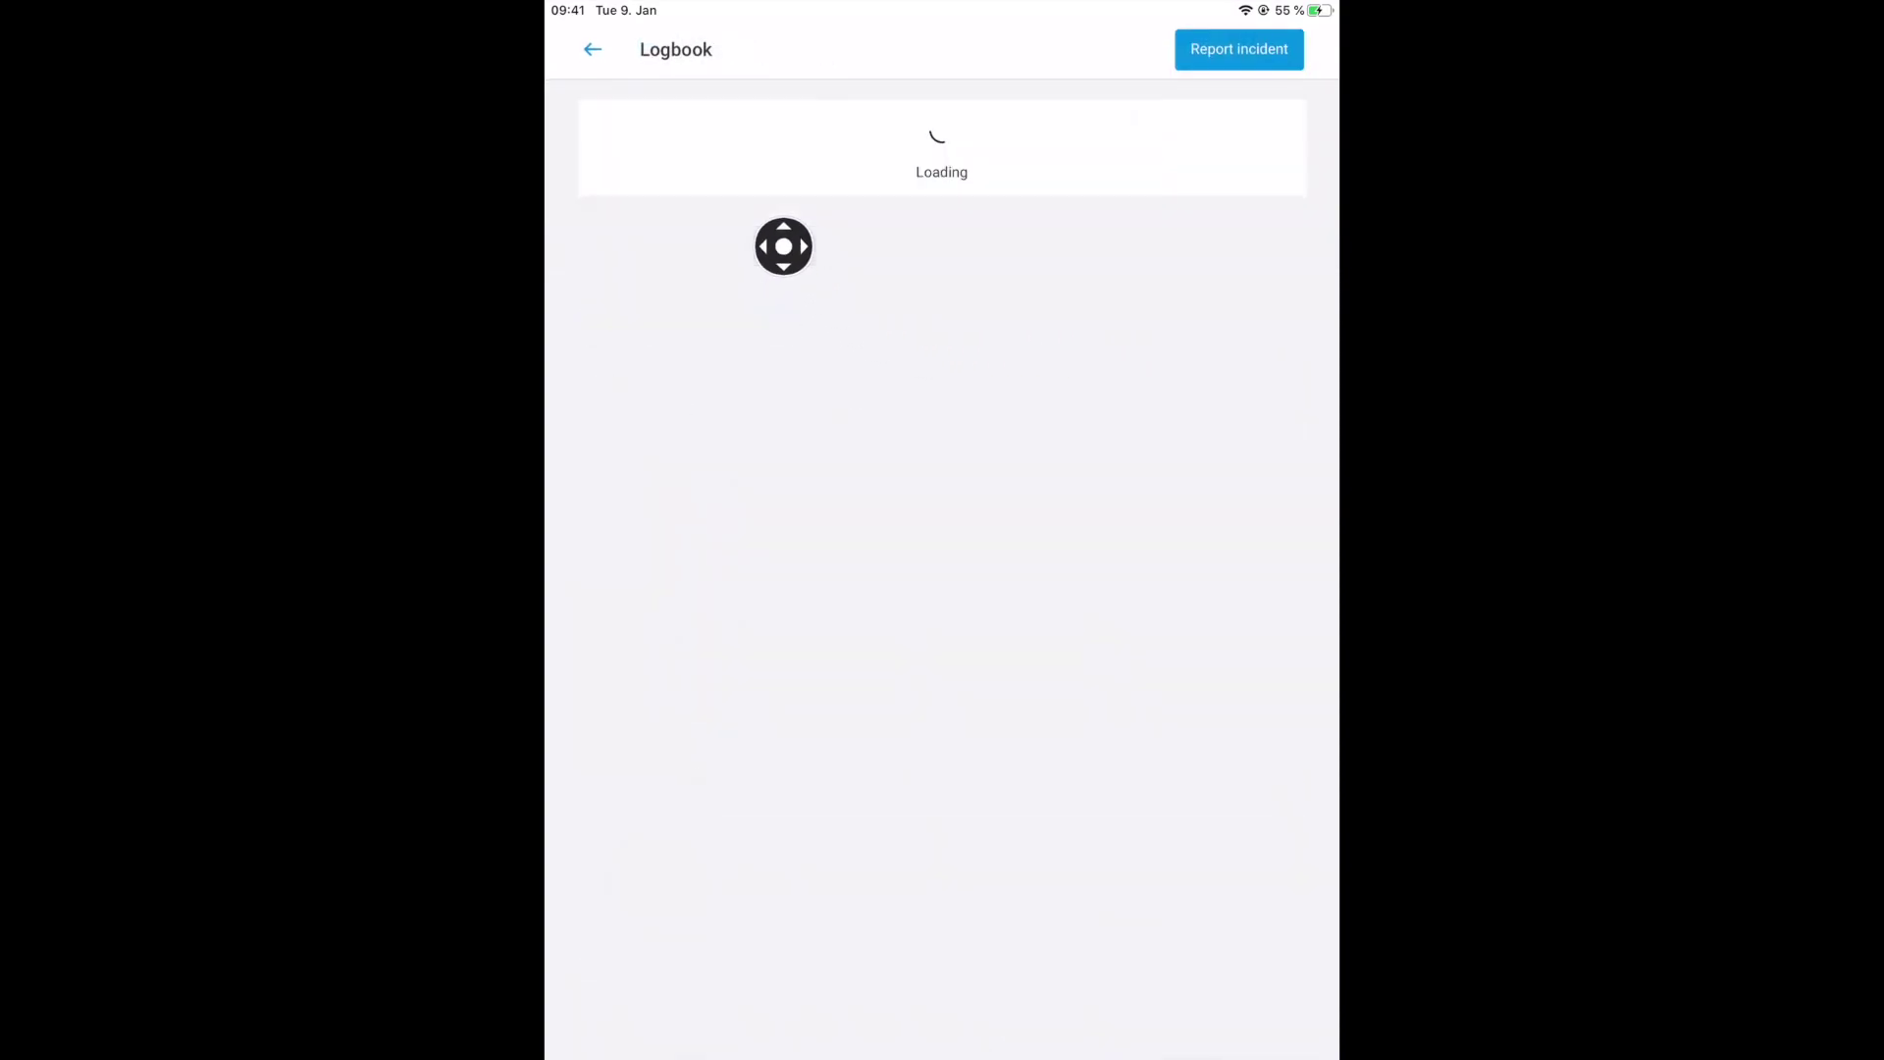